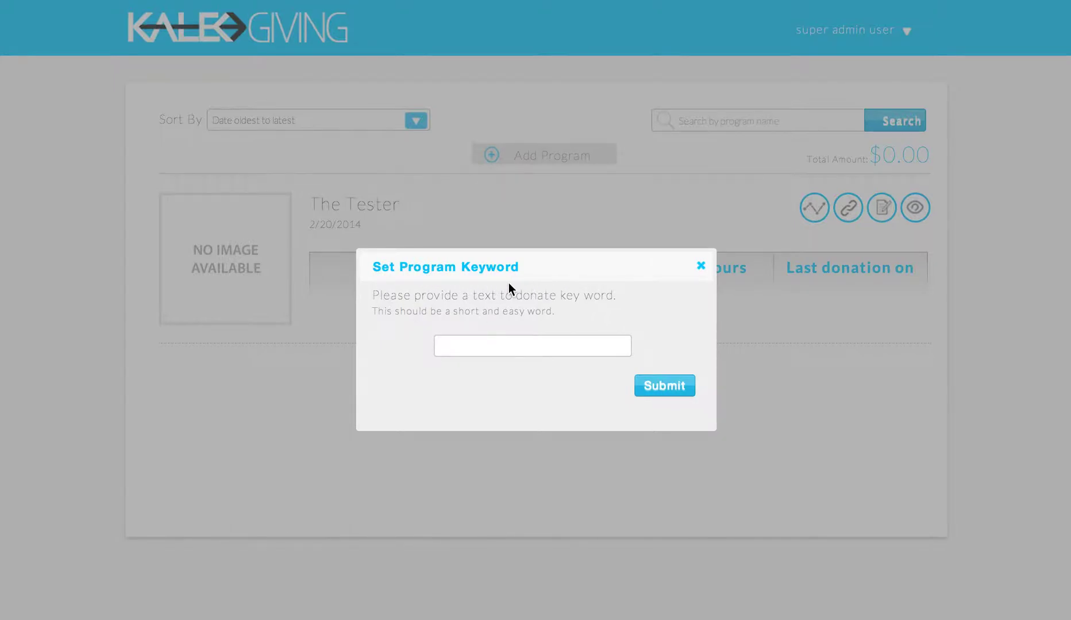
- Open The Tester program for editing without setting a keyword, and use grace donate page.png as its banner image
click(492, 338)
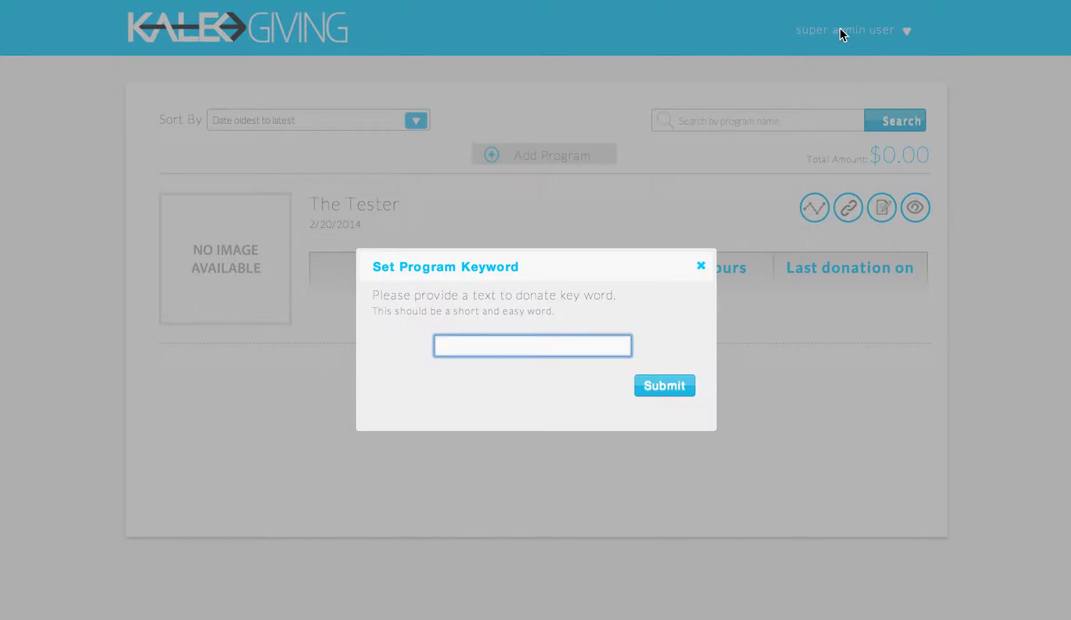
click(700, 266)
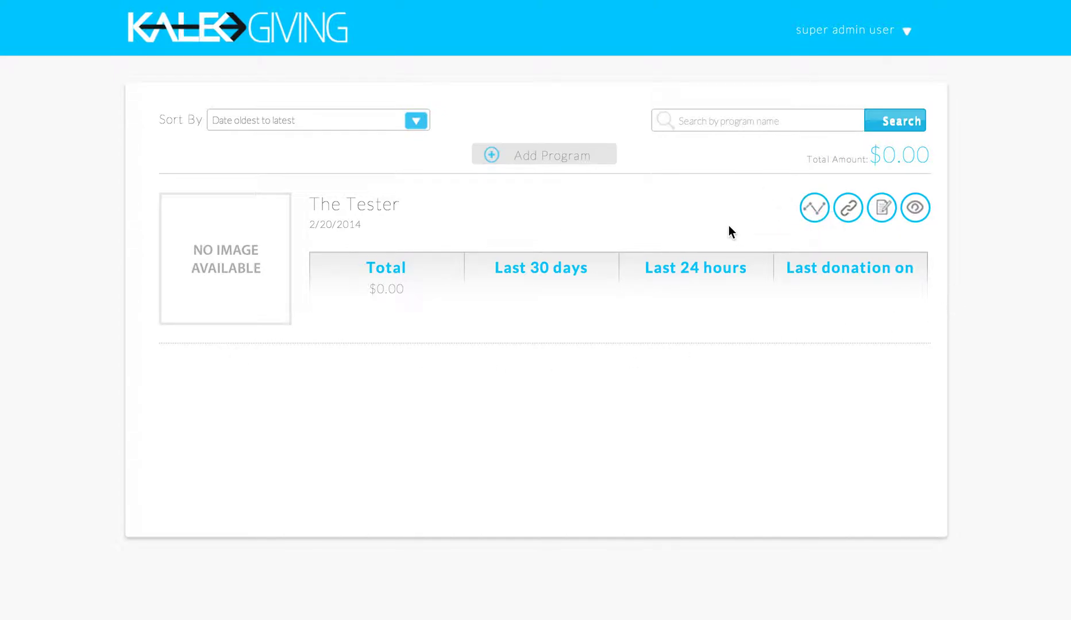
click(882, 209)
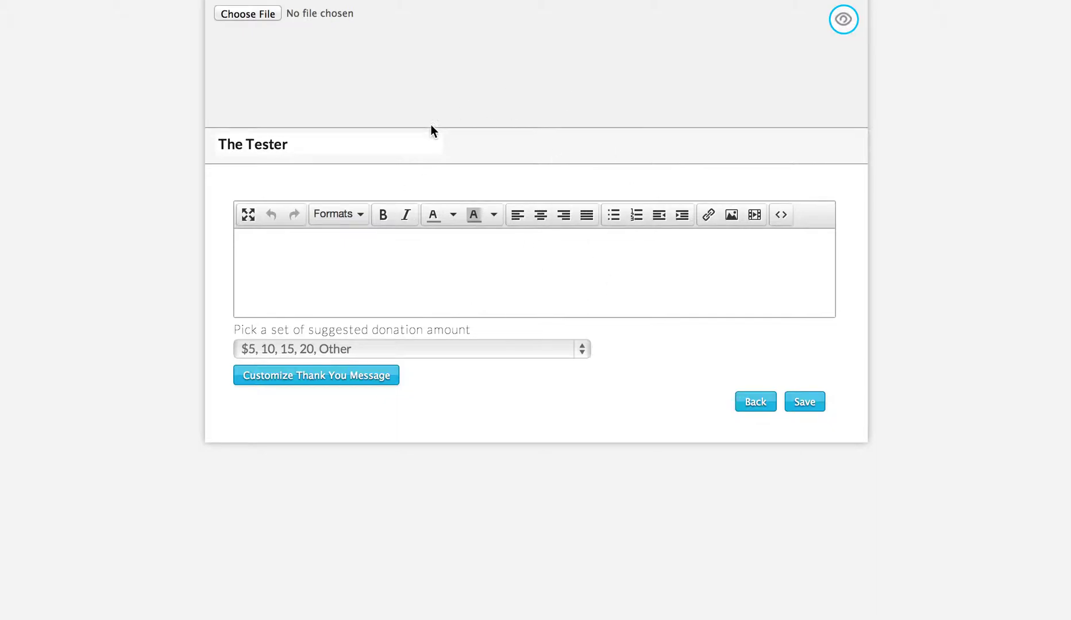
click(262, 17)
click(645, 42)
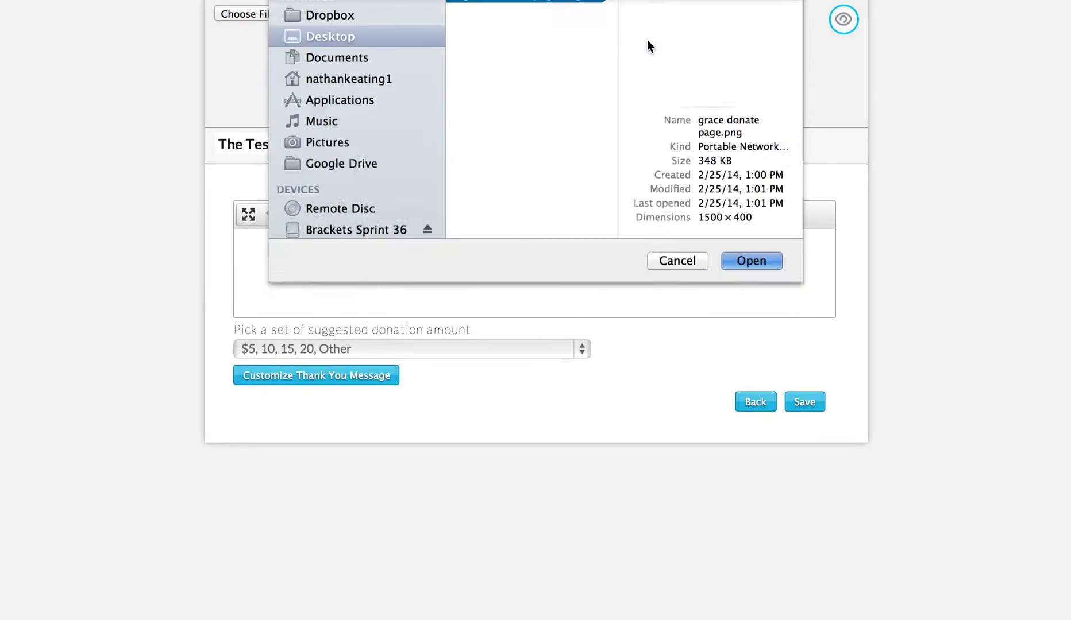
key(Return)
- Rename the program to GCC Tithes & Offerings and enter "Description" as its description text
triple_click(275, 146)
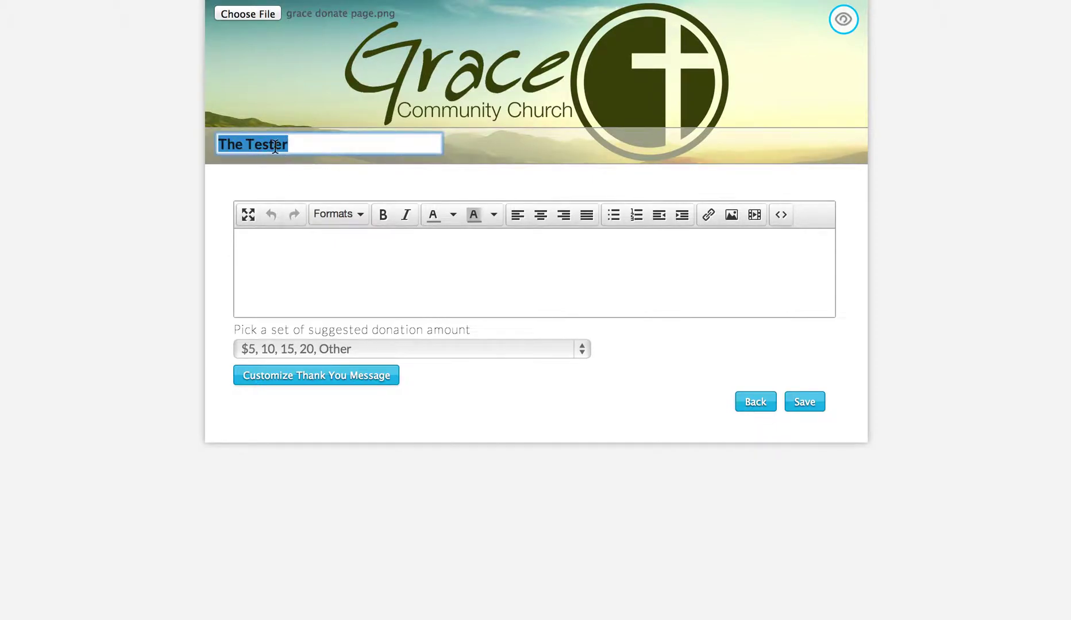
text(GCC)
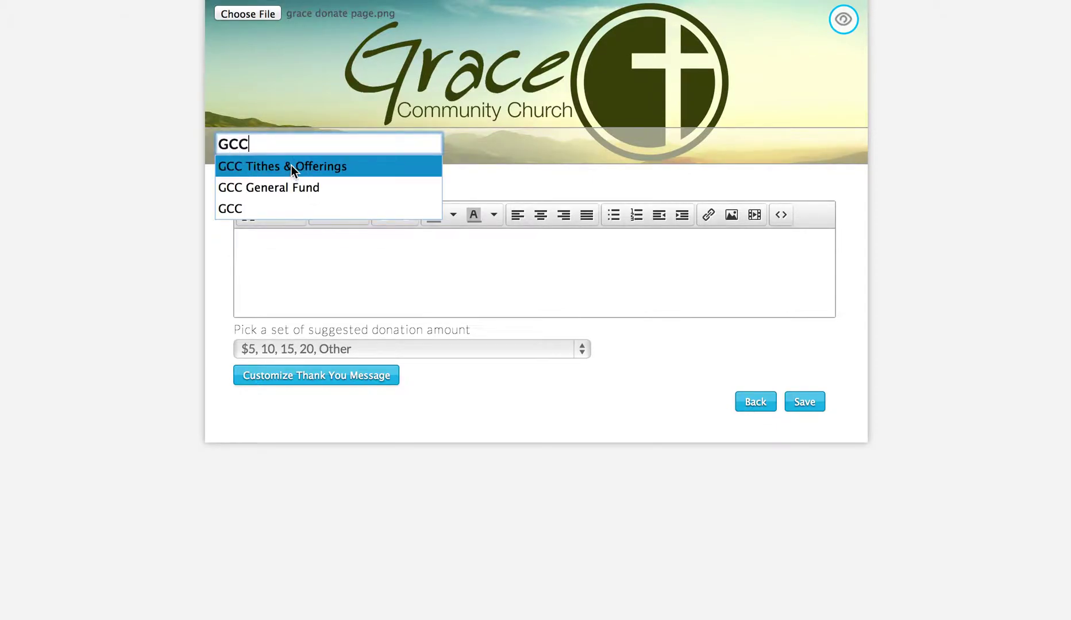
click(291, 166)
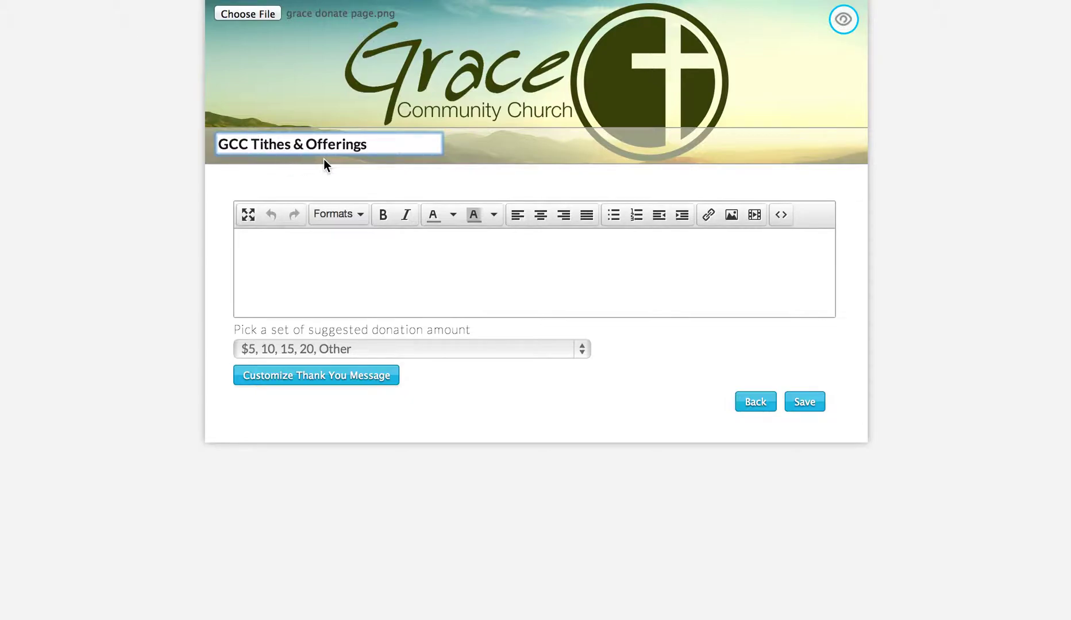
click(336, 271)
text(Descri)
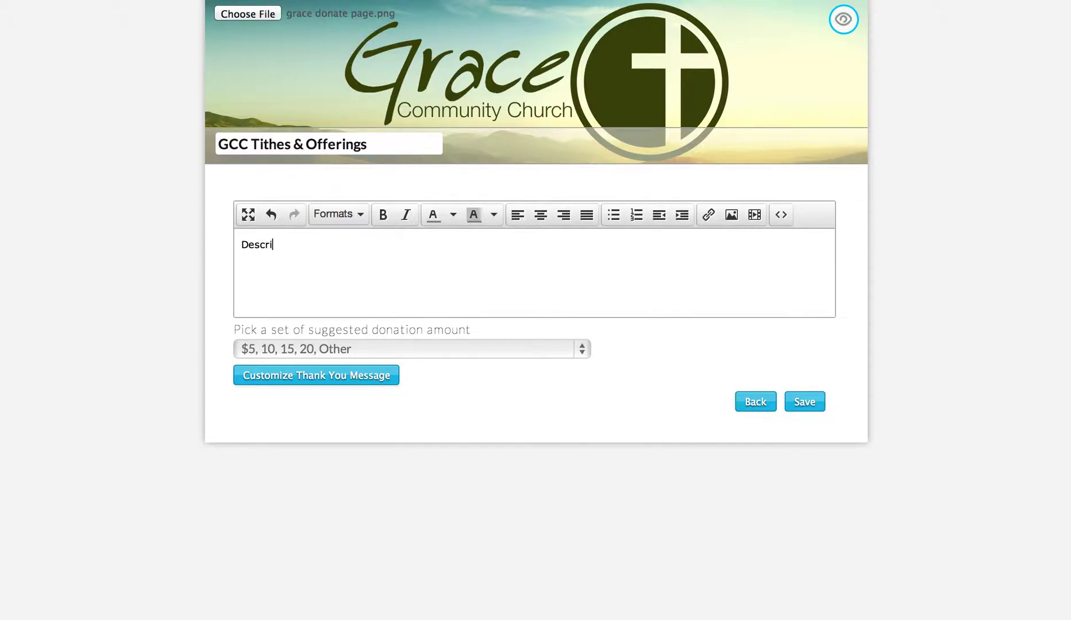
text(ption)
- Set the suggested donation amounts to $10, 20, 50, 100, Other and save the program without setting a keyword
click(432, 347)
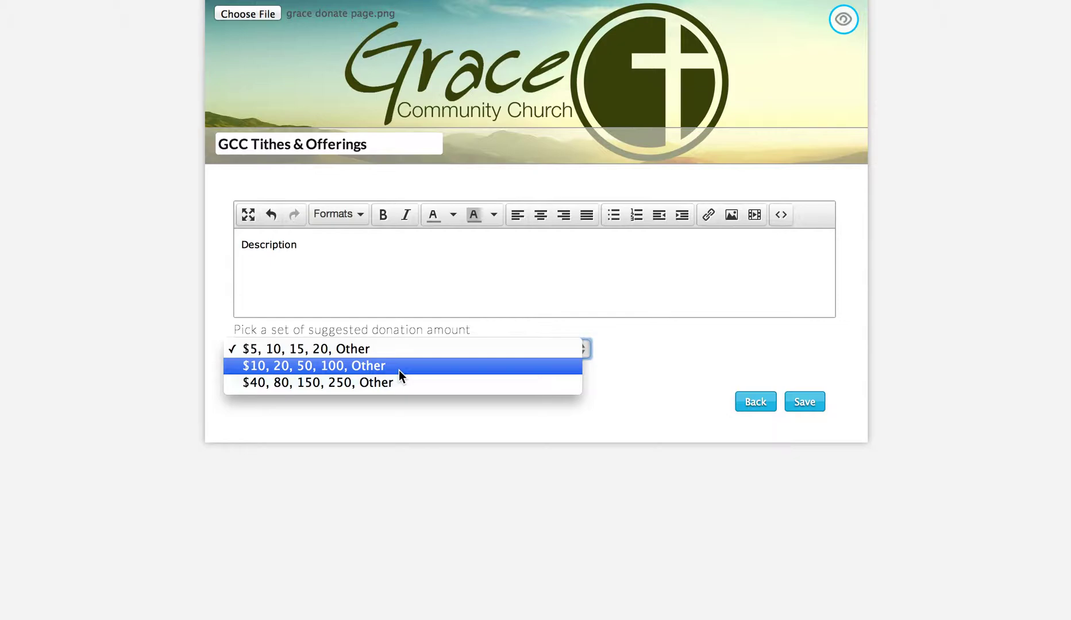
click(370, 368)
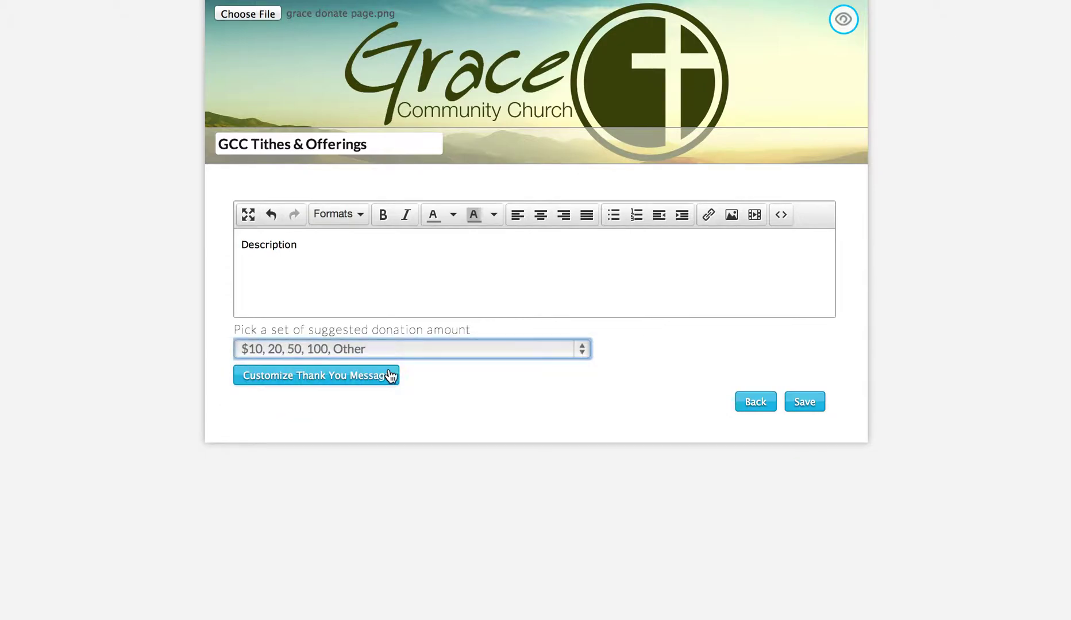
click(816, 408)
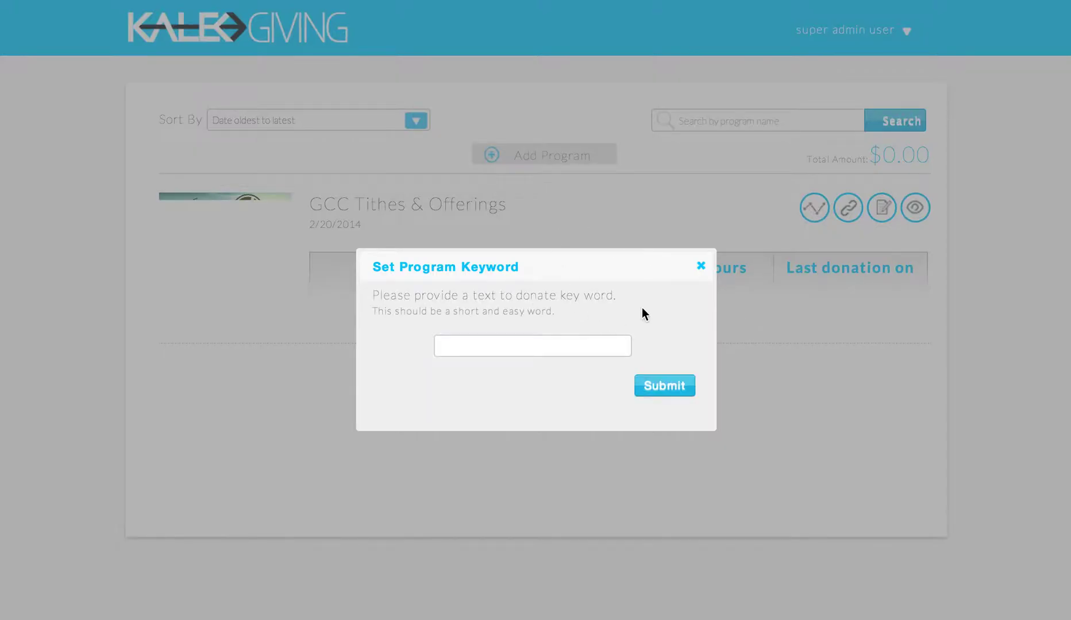
click(700, 266)
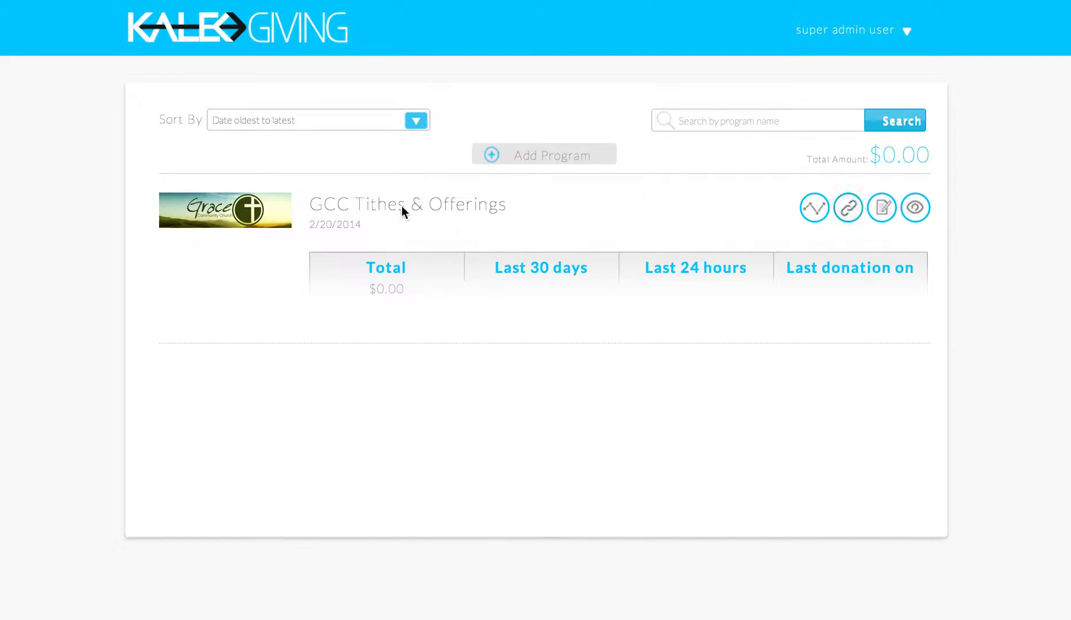
- Add a new program with grace donate page.png as its banner image
click(540, 158)
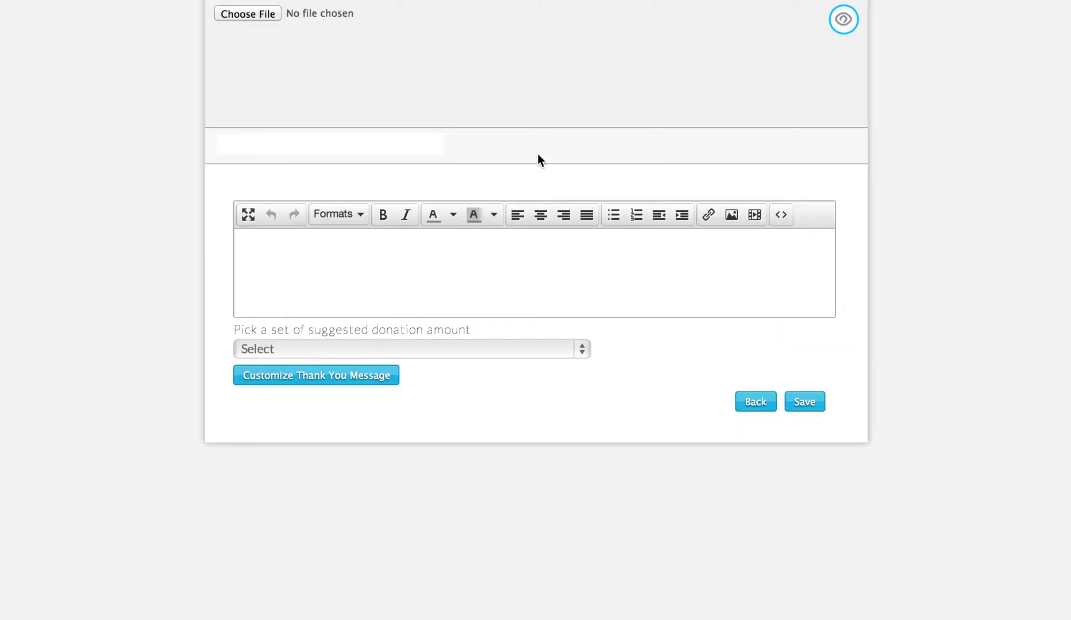
click(240, 15)
double_click(649, 40)
- Name the new program GCC Youth Fund and enter "GCC youth fund" as its description
click(309, 145)
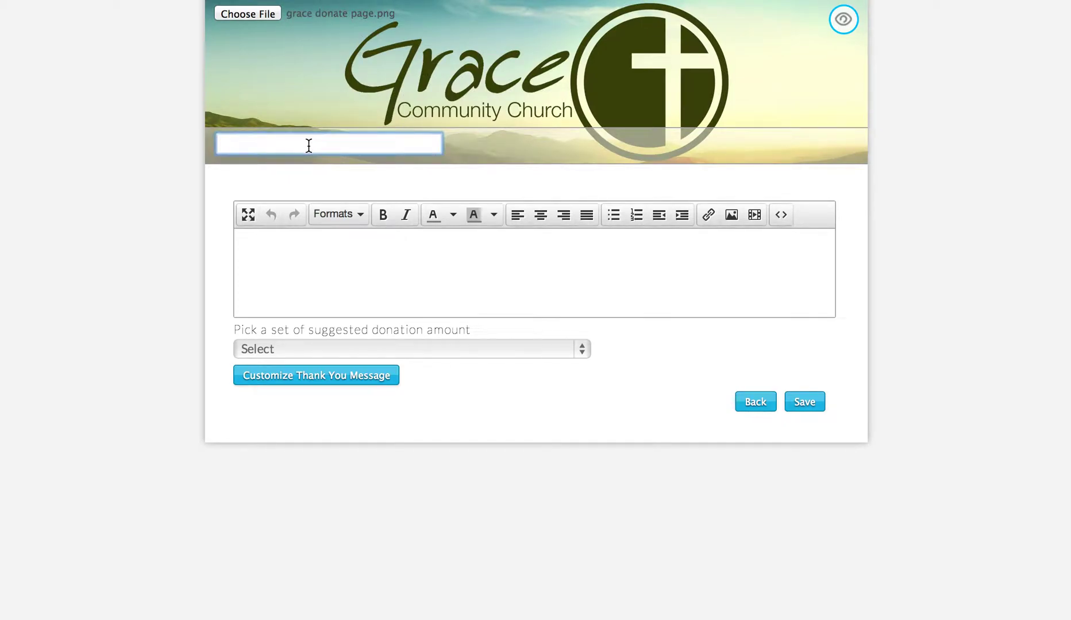
text(GC)
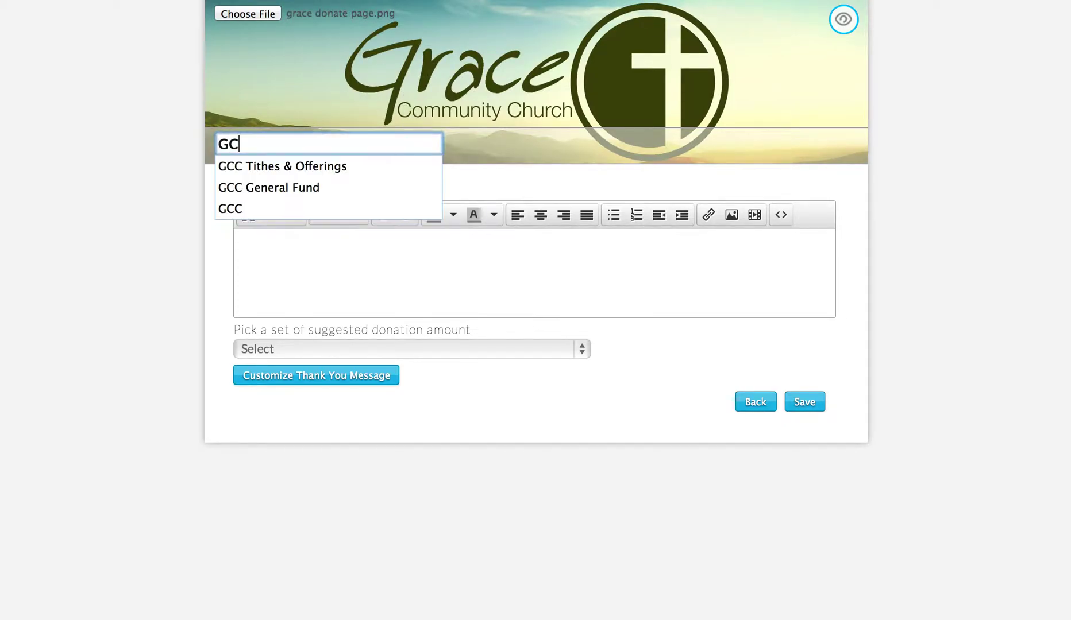
text(C Youth Fund)
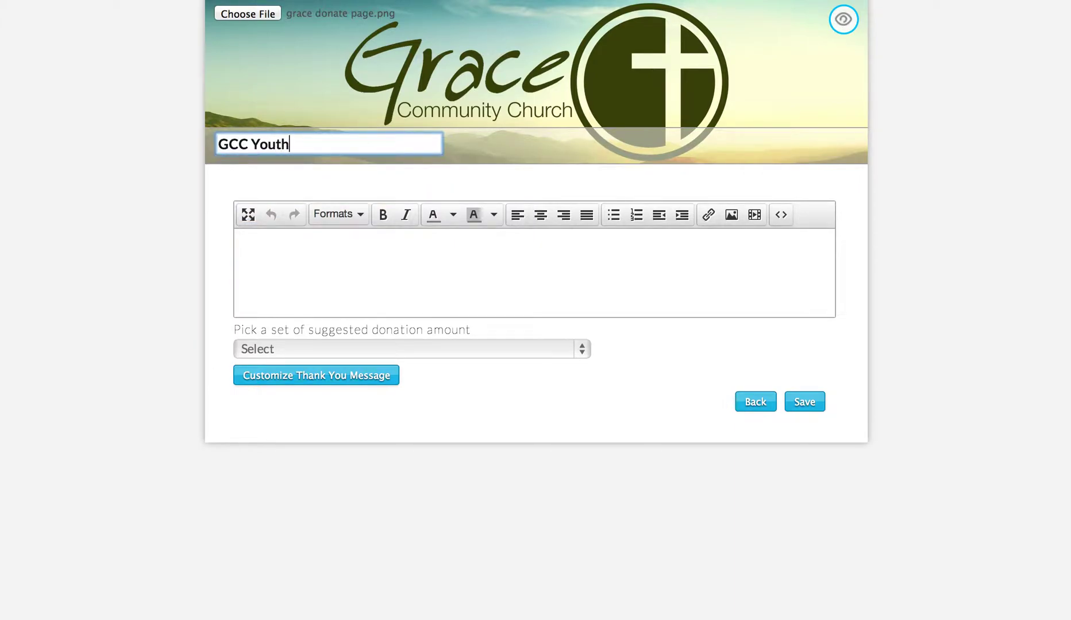
click(355, 258)
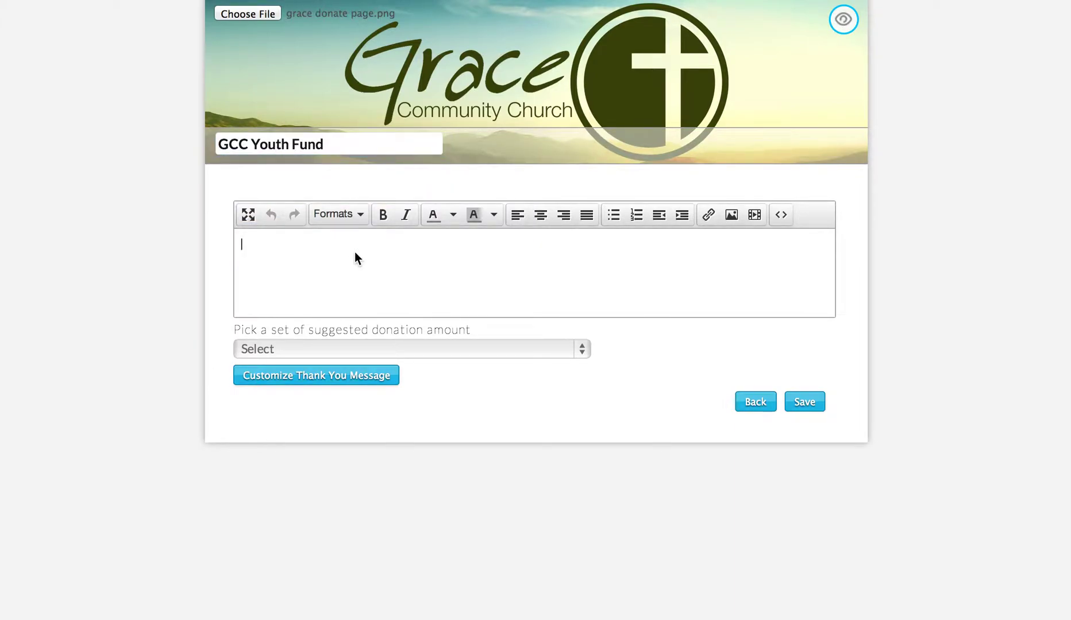
text(GCC youth fund)
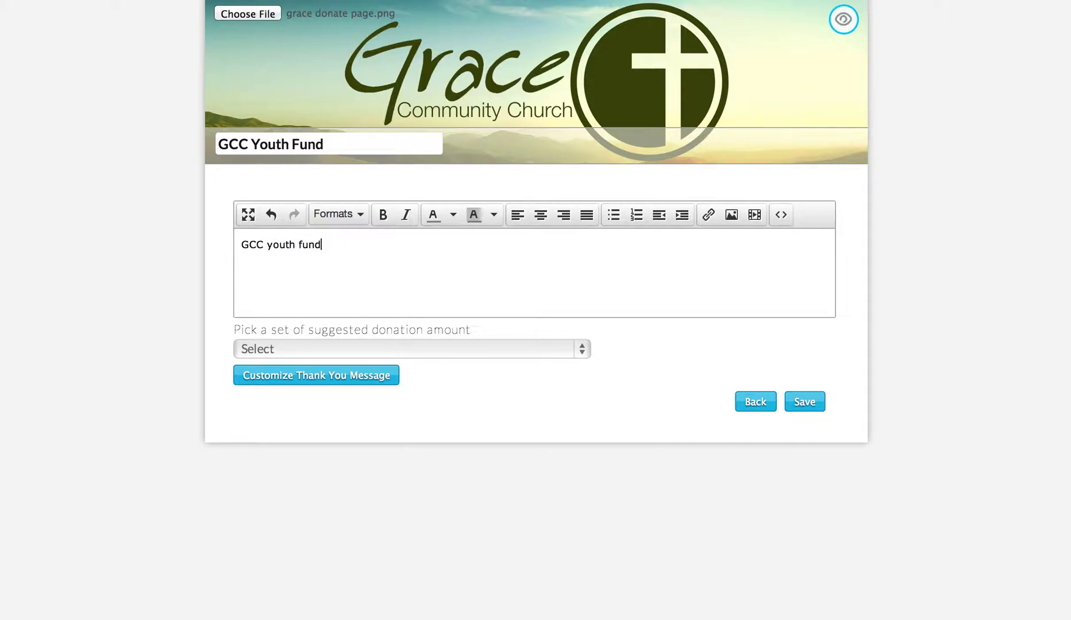
- Set the suggested donation amounts to $40, 80, 150, 250, Other and save the new program without setting a keyword
click(474, 347)
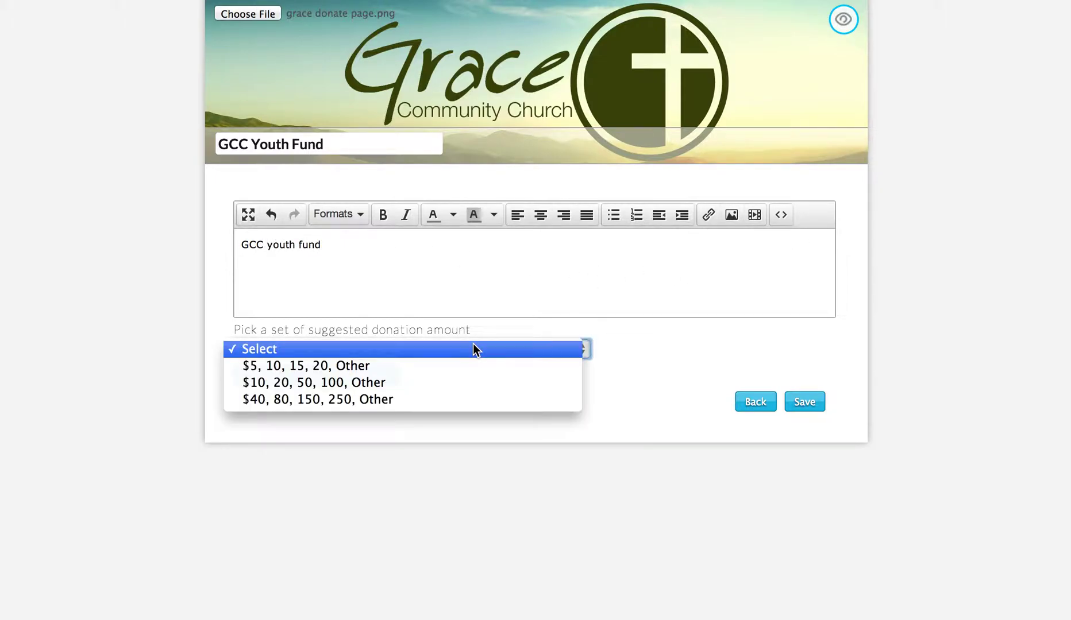
click(333, 399)
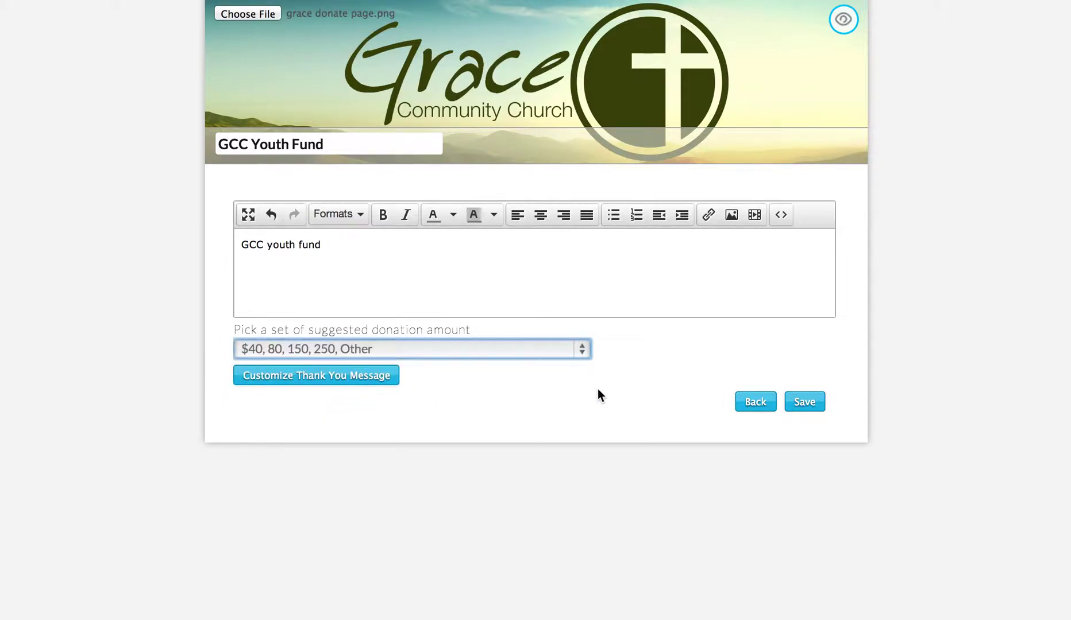
click(814, 408)
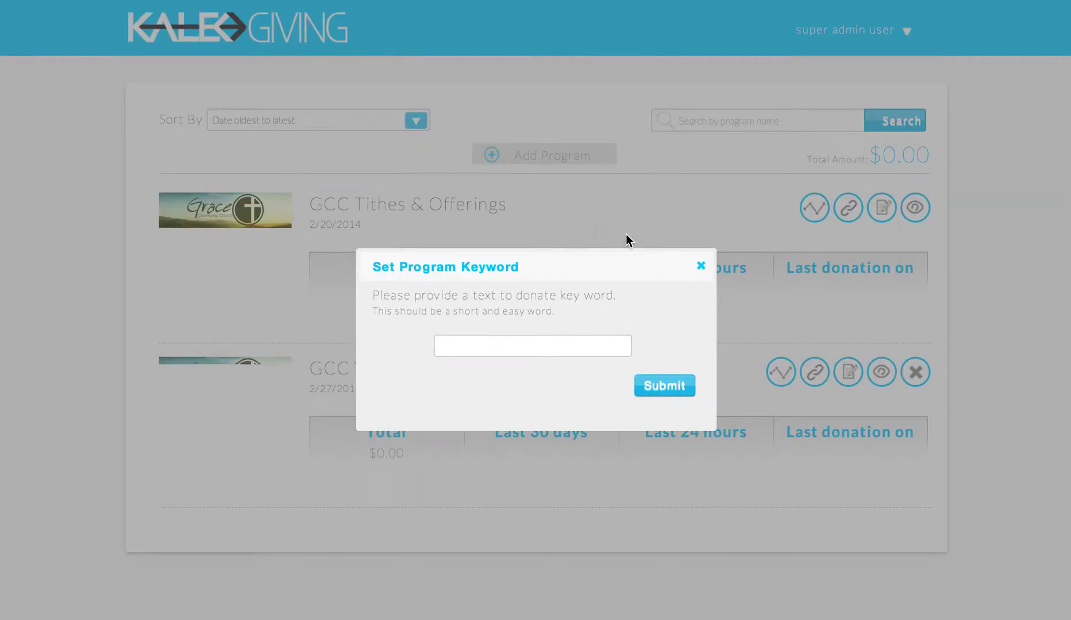
click(699, 265)
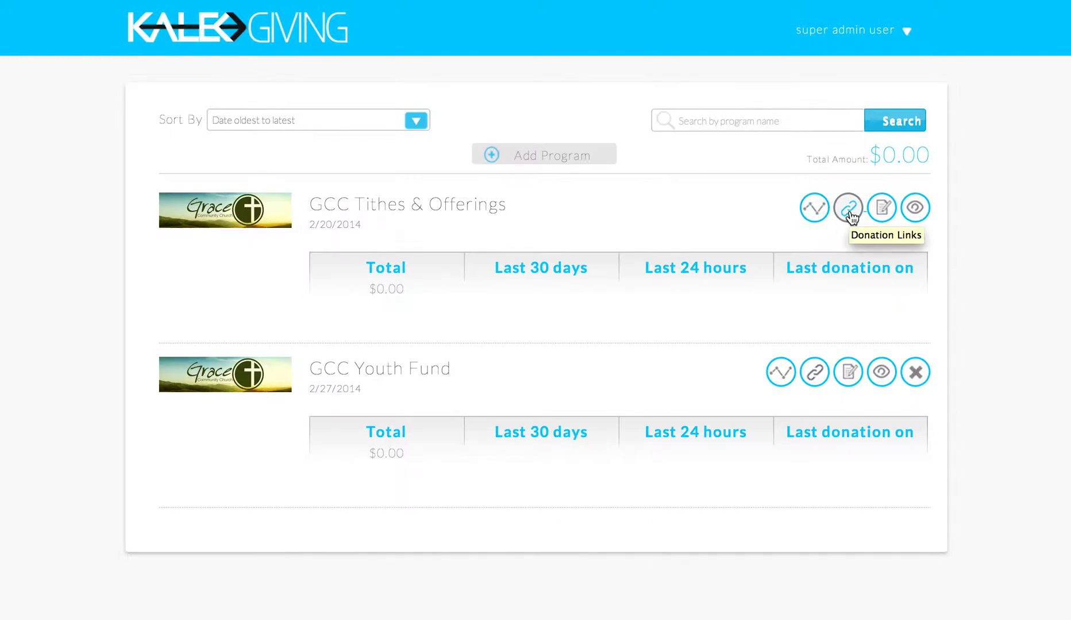
- Preview the GCC Youth Fund program and view its donation statistics, returning to the program summary
click(881, 373)
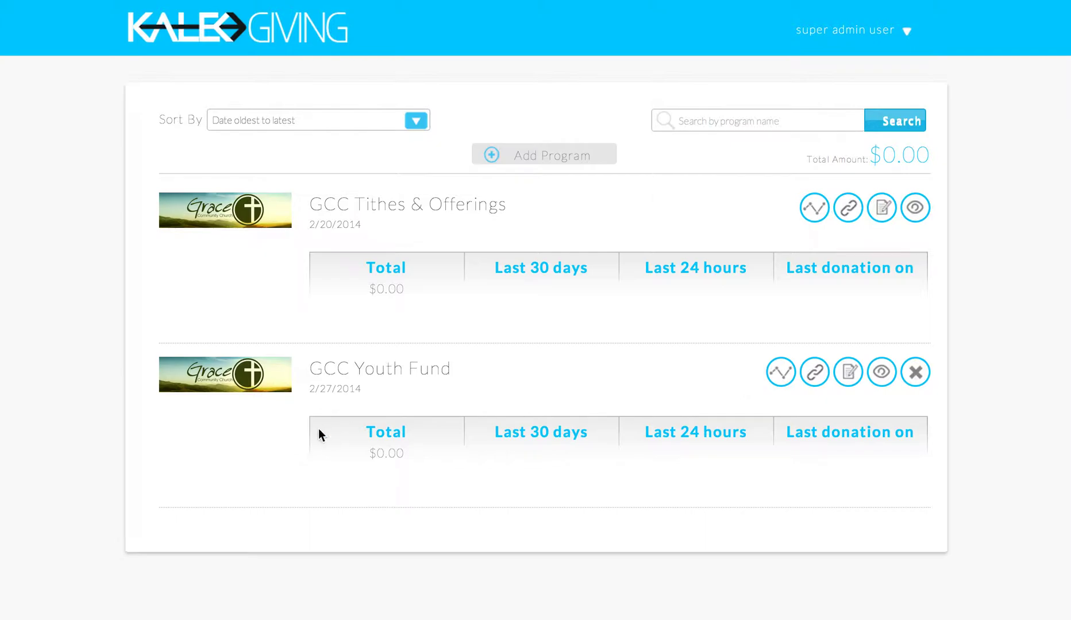
click(780, 384)
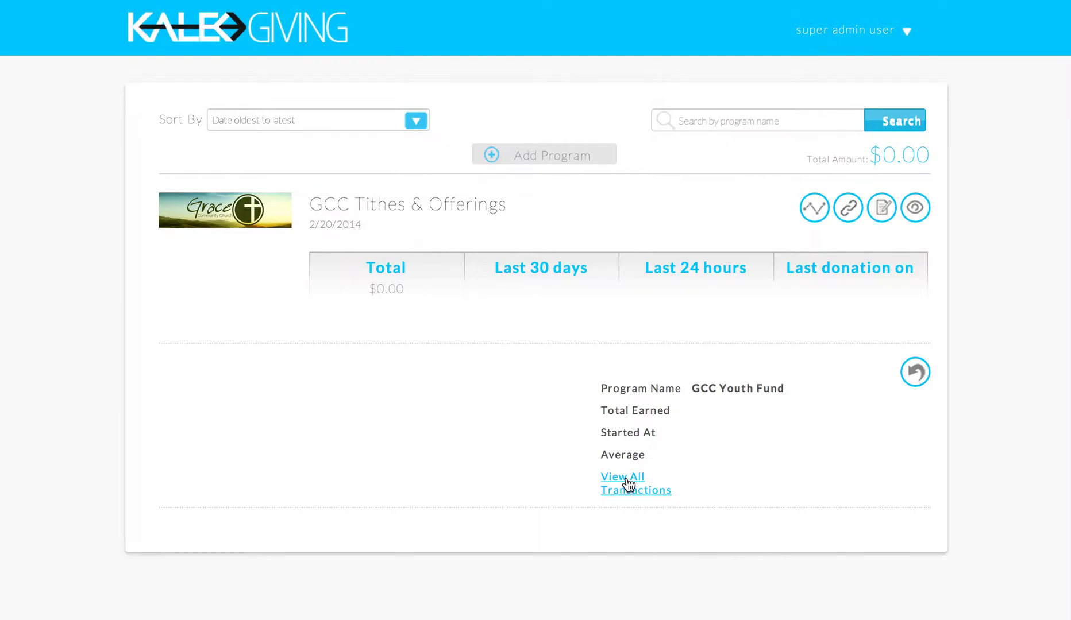
click(915, 382)
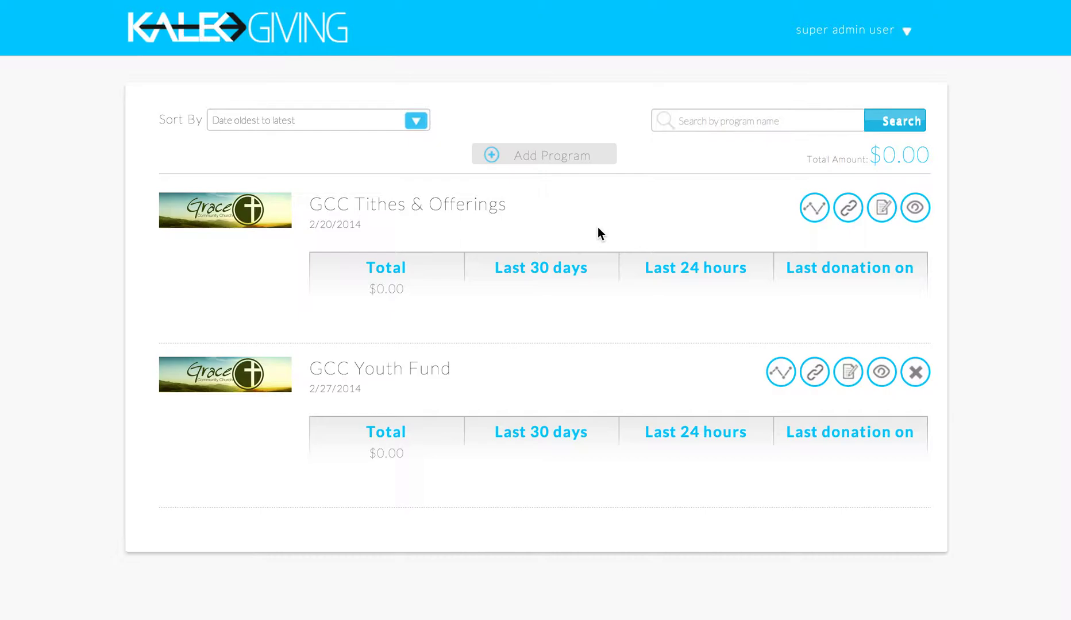
- Show the donation links of GCC Tithes & Offerings and select its URL and HTML button code
click(843, 209)
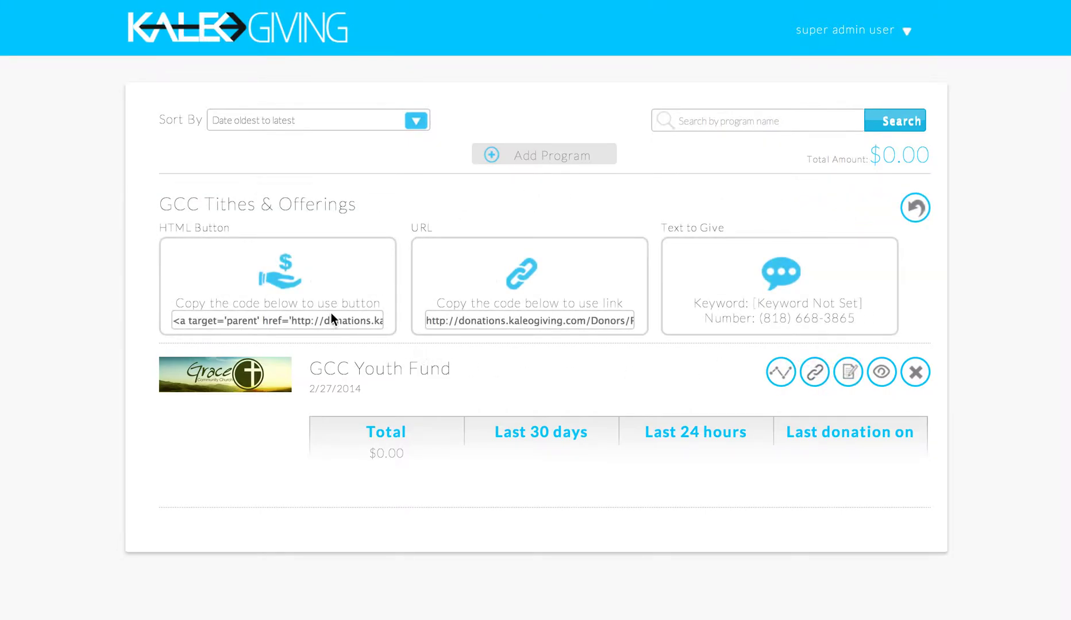
double_click(501, 320)
click(501, 319)
double_click(476, 319)
triple_click(515, 319)
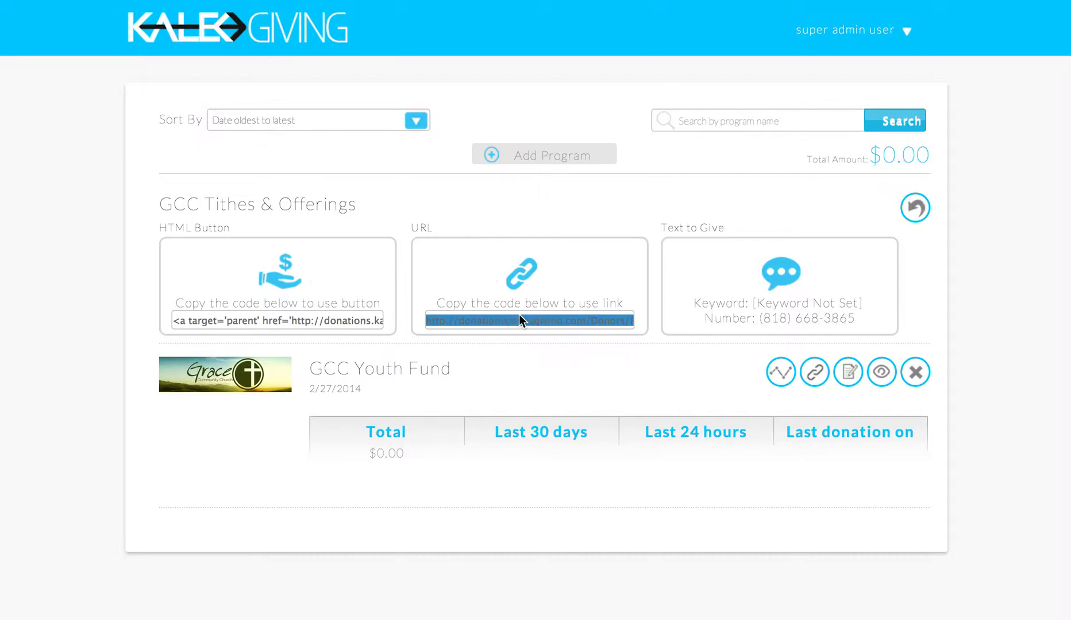
click(530, 348)
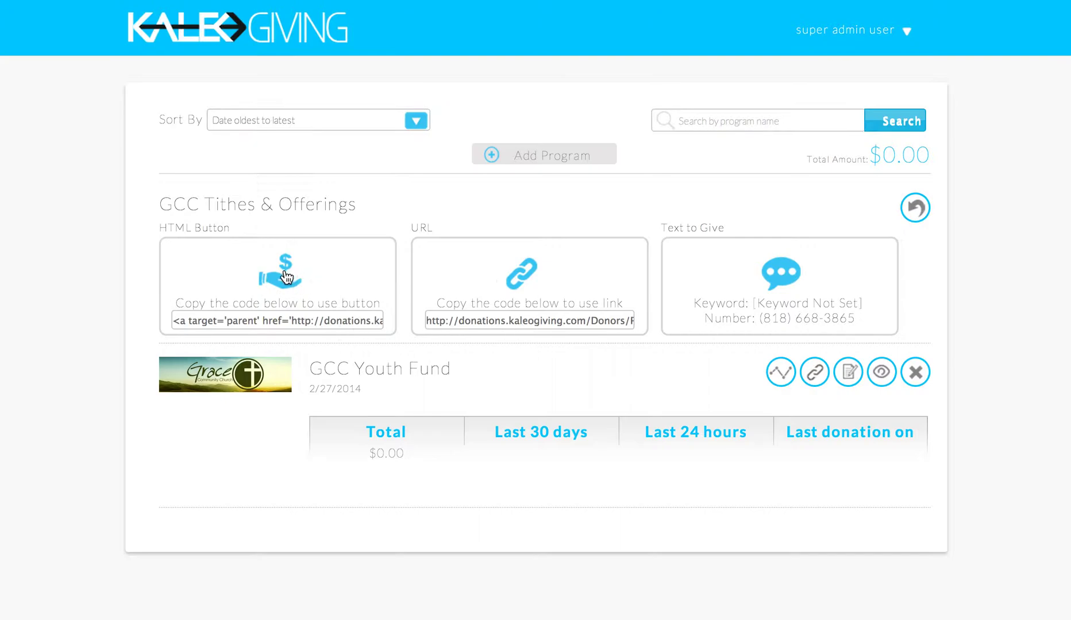
click(258, 320)
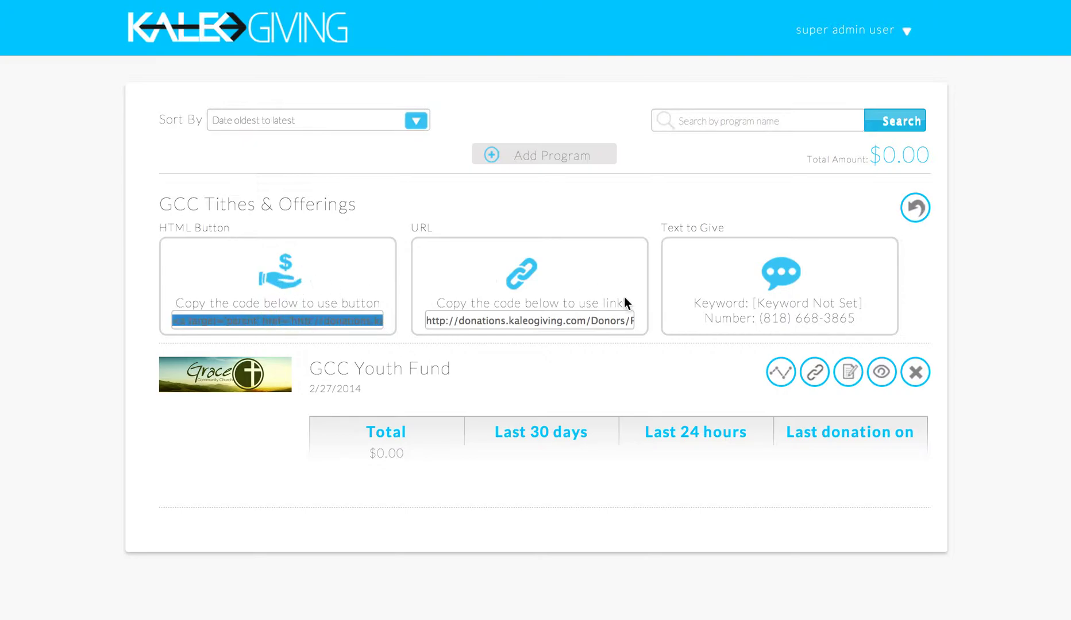
- Open the GCC Tithes & Offerings donation URL in a new browser tab and check which programs donors can choose
click(472, 319)
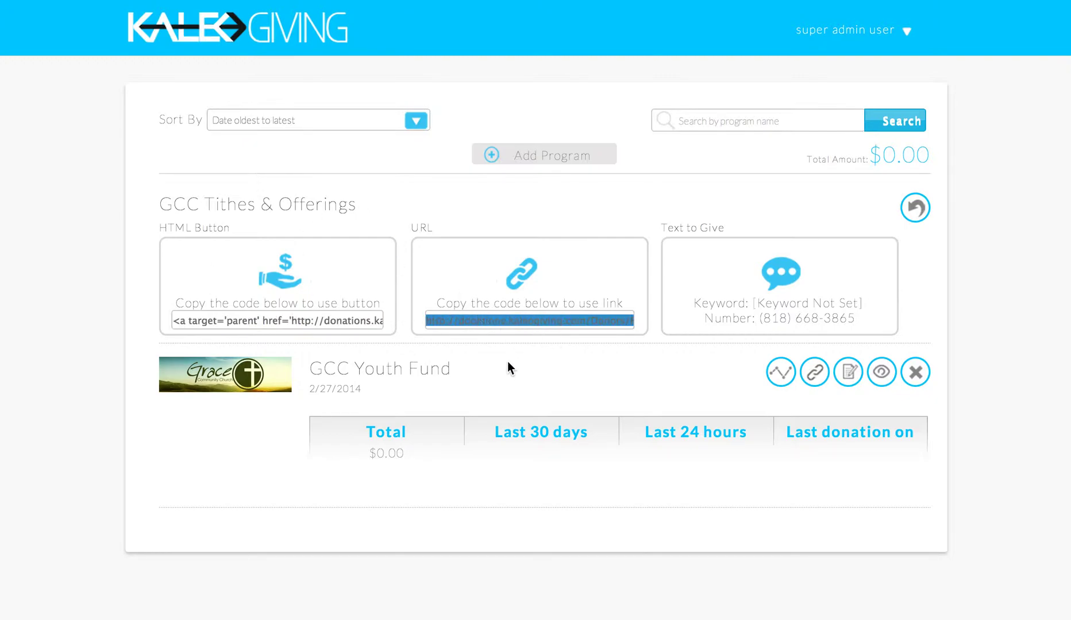
key(super+t)
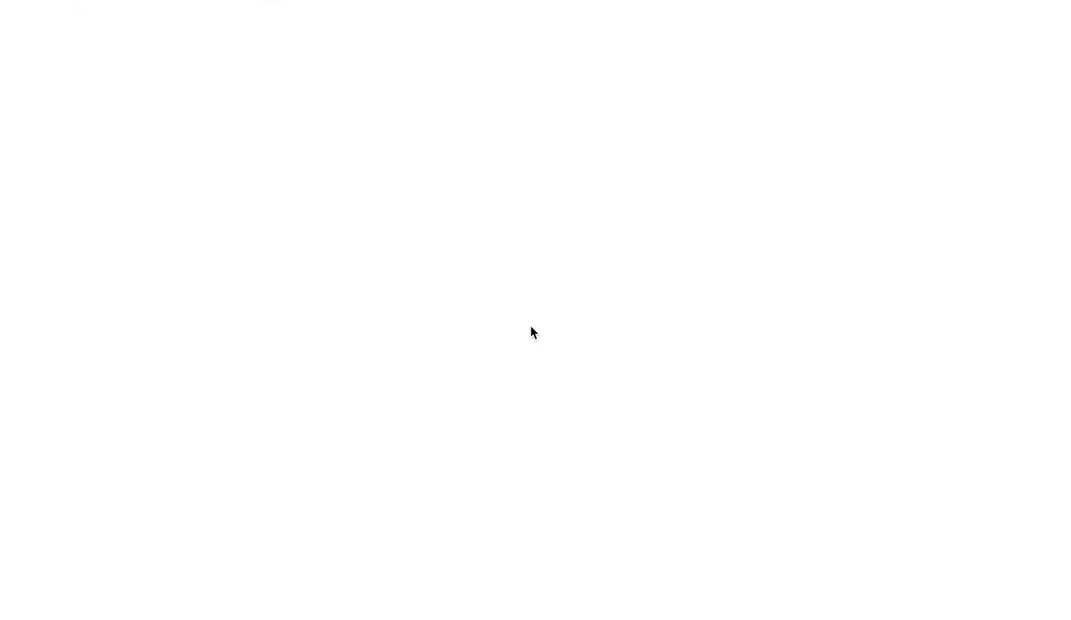
text(http://donations.kaleogiving.com/Donors/Program.aspx?pid=Njk5OTY=)
key(Return)
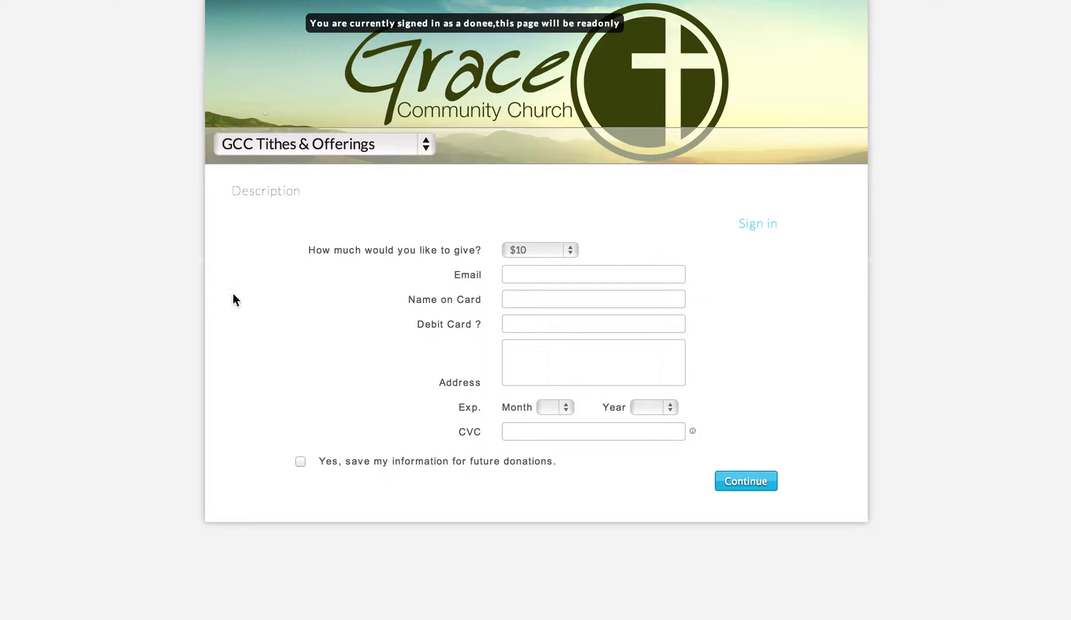
click(299, 143)
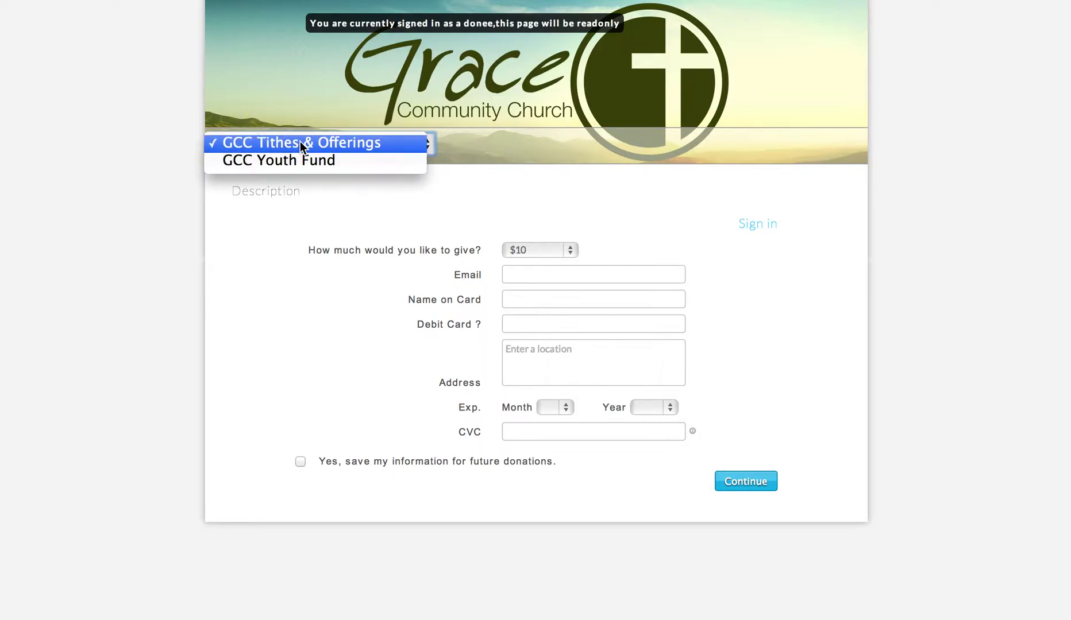
click(299, 142)
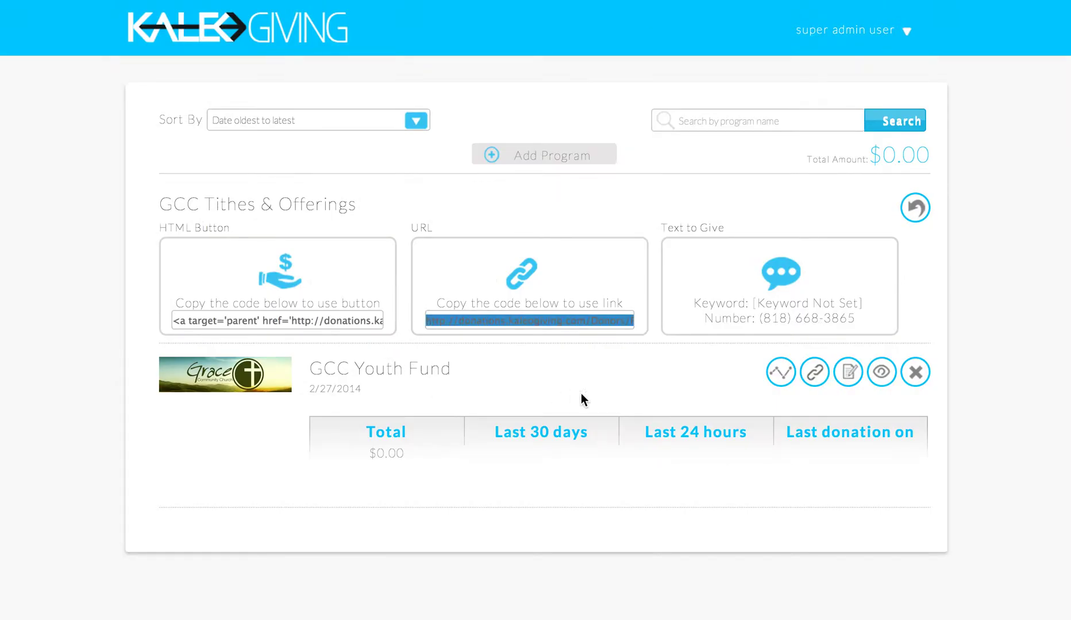
- Show the donation links of GCC Youth Fund, copy its URL and open it in a new browser tab
click(814, 372)
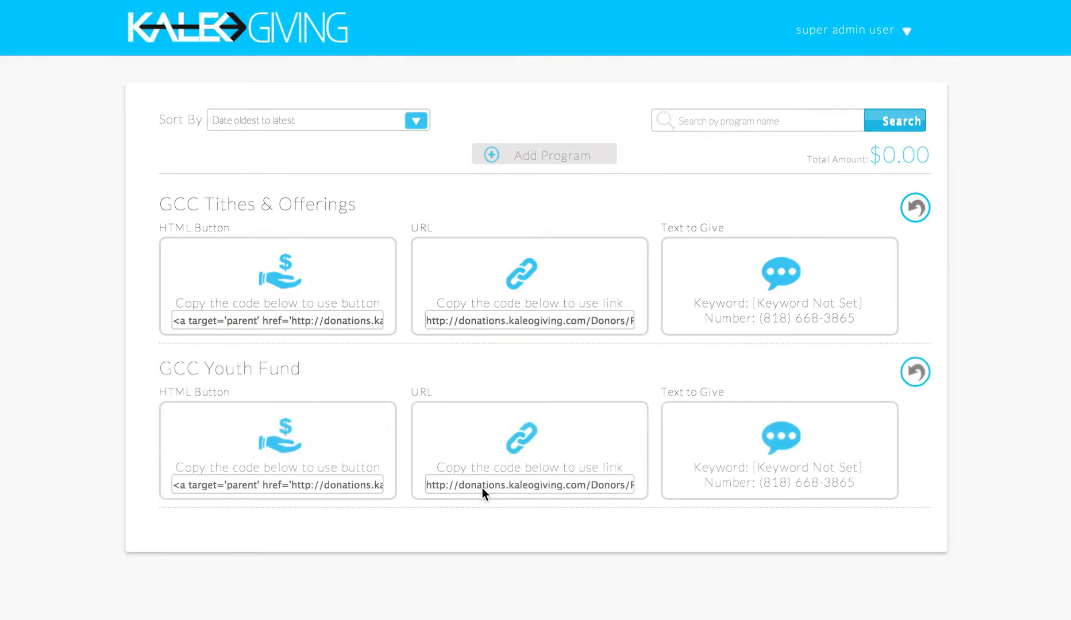
click(482, 488)
key(super+c)
key(super+t)
key(super+v)
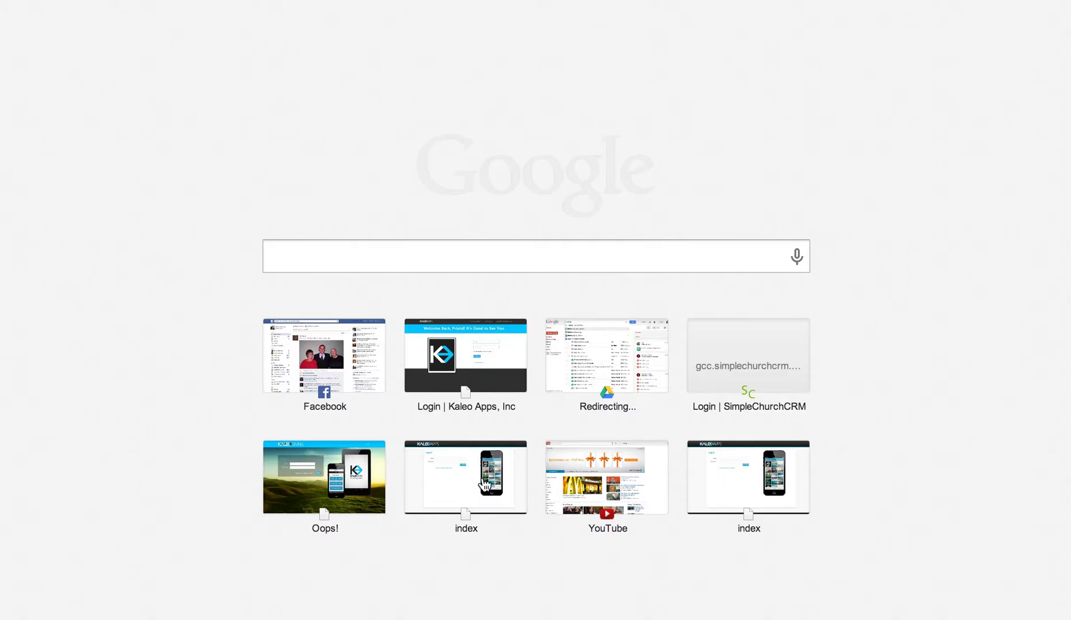
key(Return)
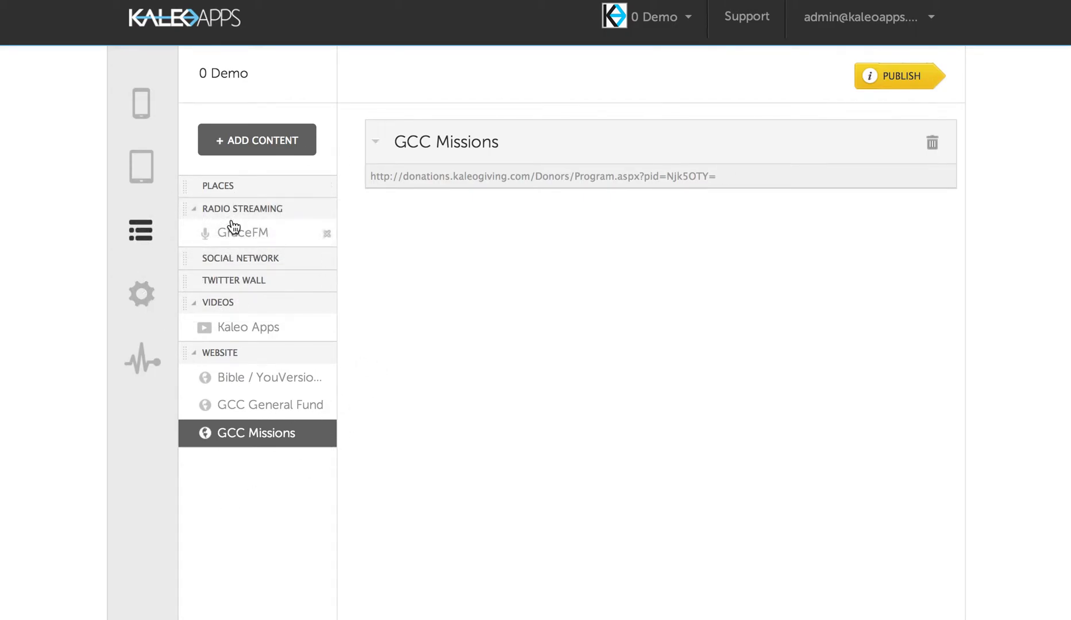
click(259, 141)
click(383, 389)
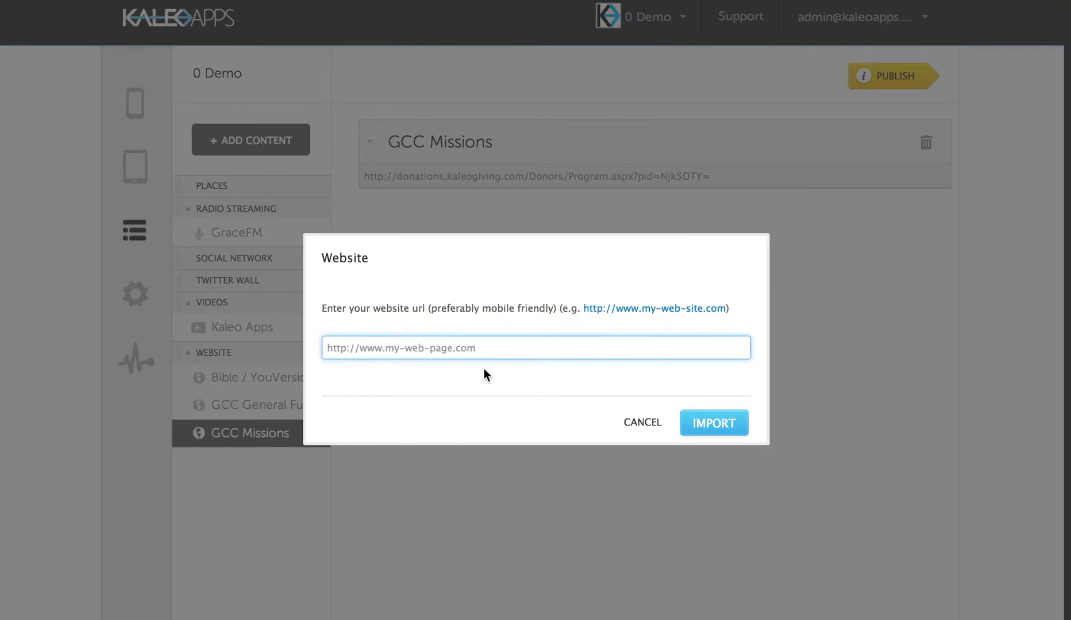
key(ctrl+v)
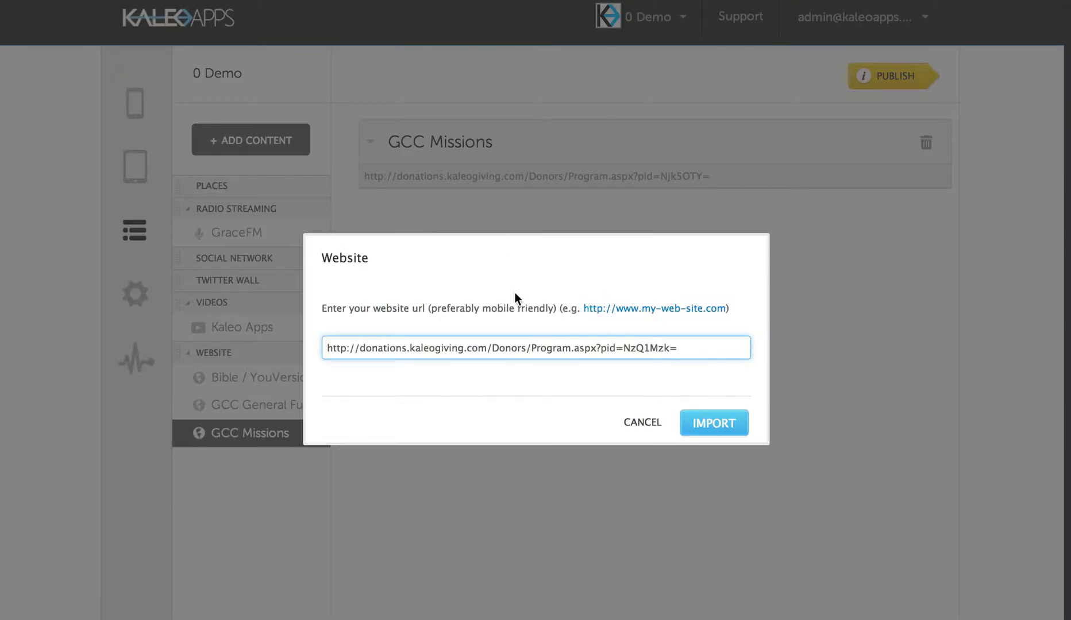
click(702, 429)
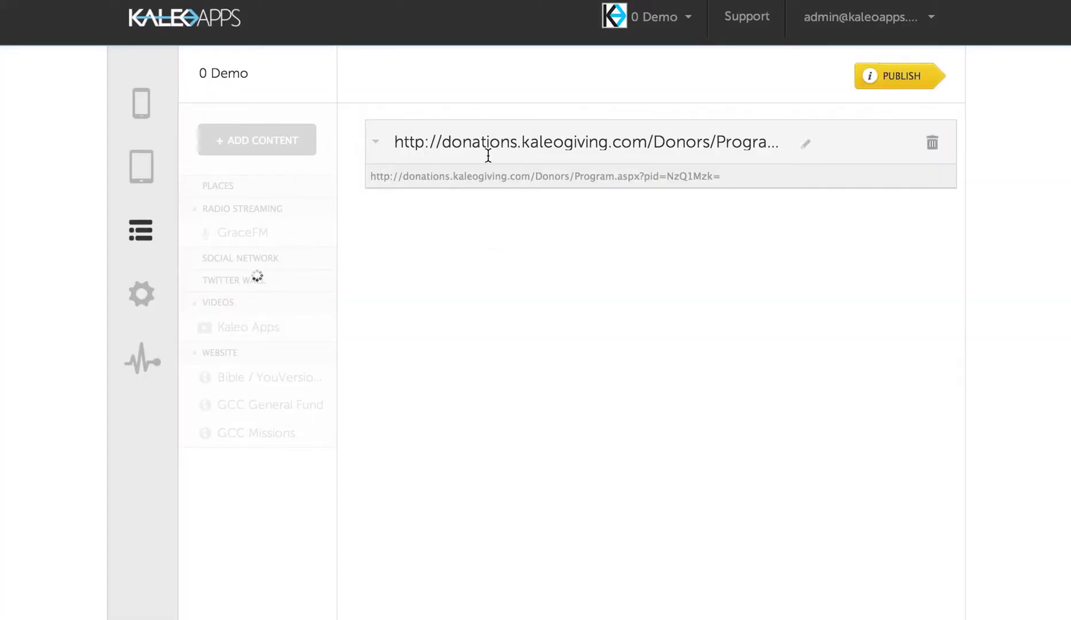
click(488, 153)
text(GCC Youth)
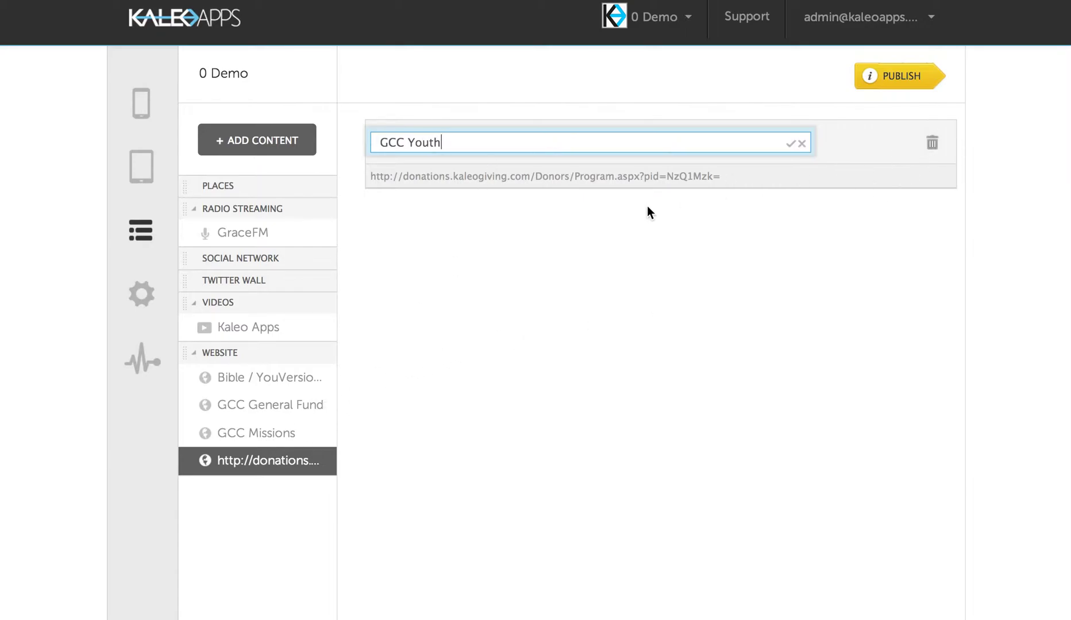
key(Return)
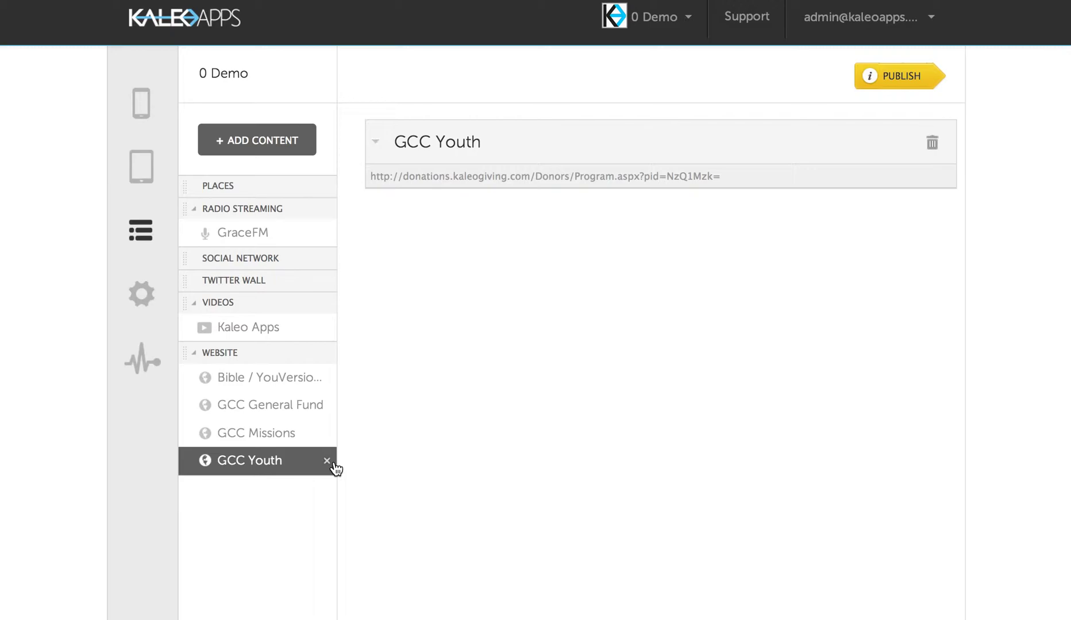
- Add the GCC General Fund website to the phone app's menu, directly below Social Wall
click(145, 116)
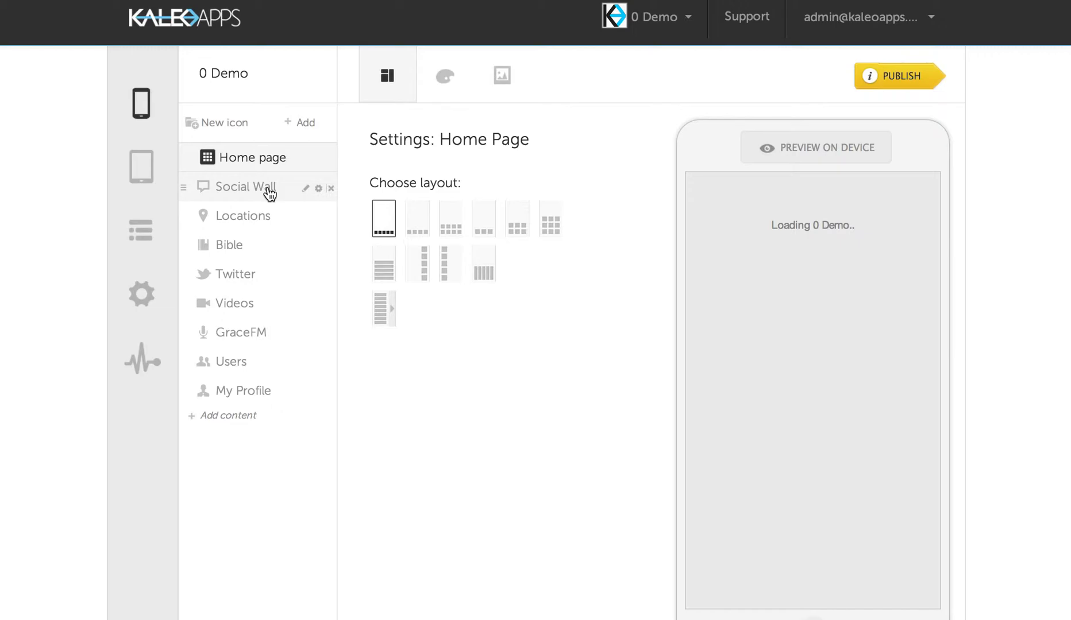
click(311, 129)
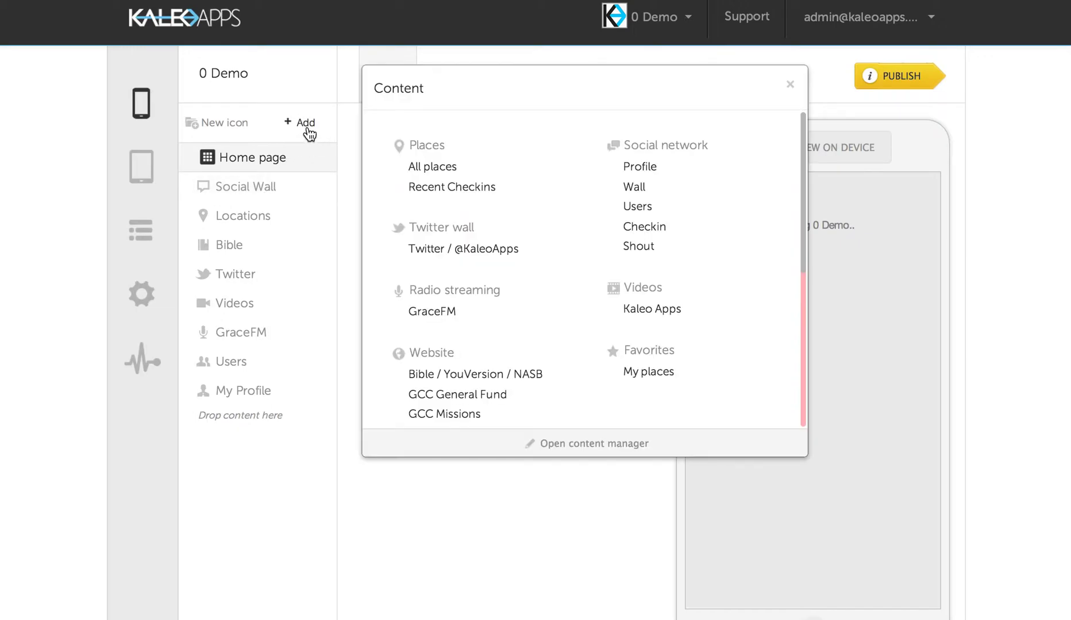
scroll(571, 175, down, 1)
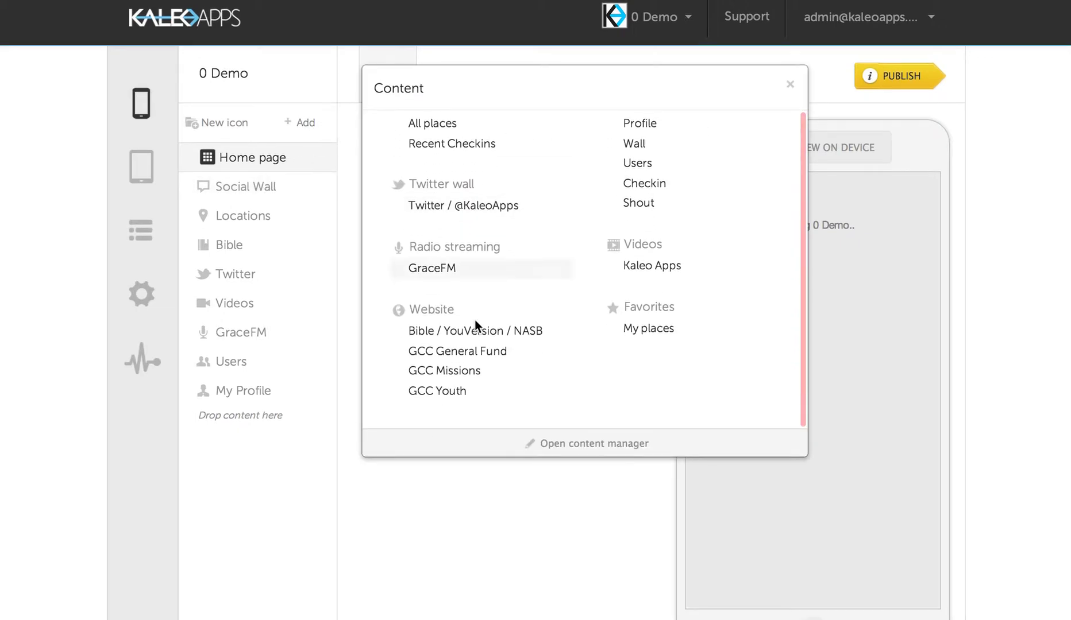
drag(455, 358, 241, 208)
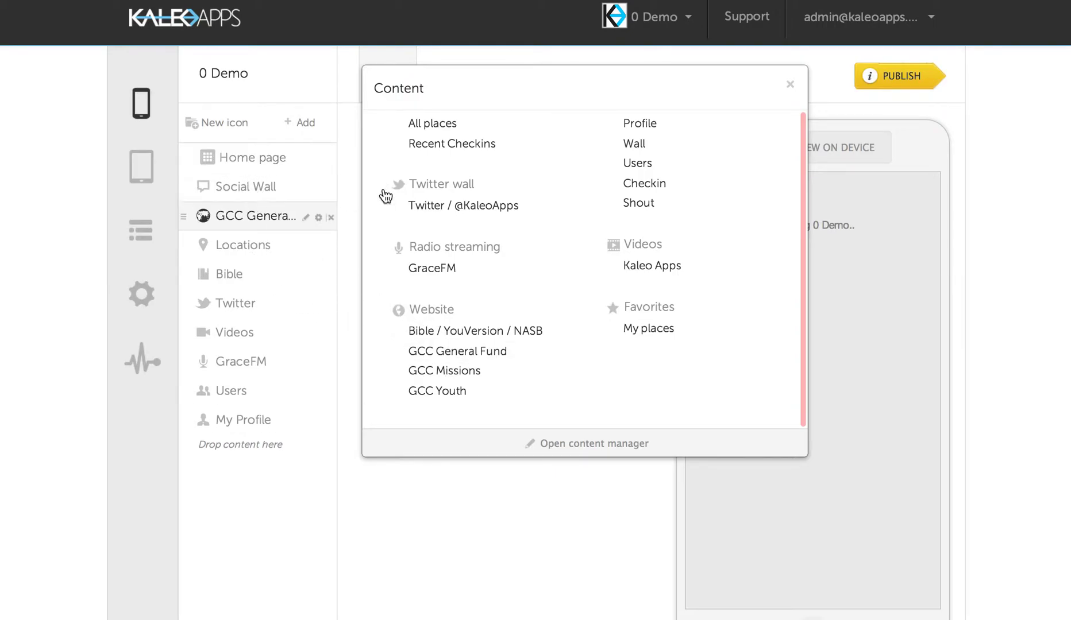
click(790, 84)
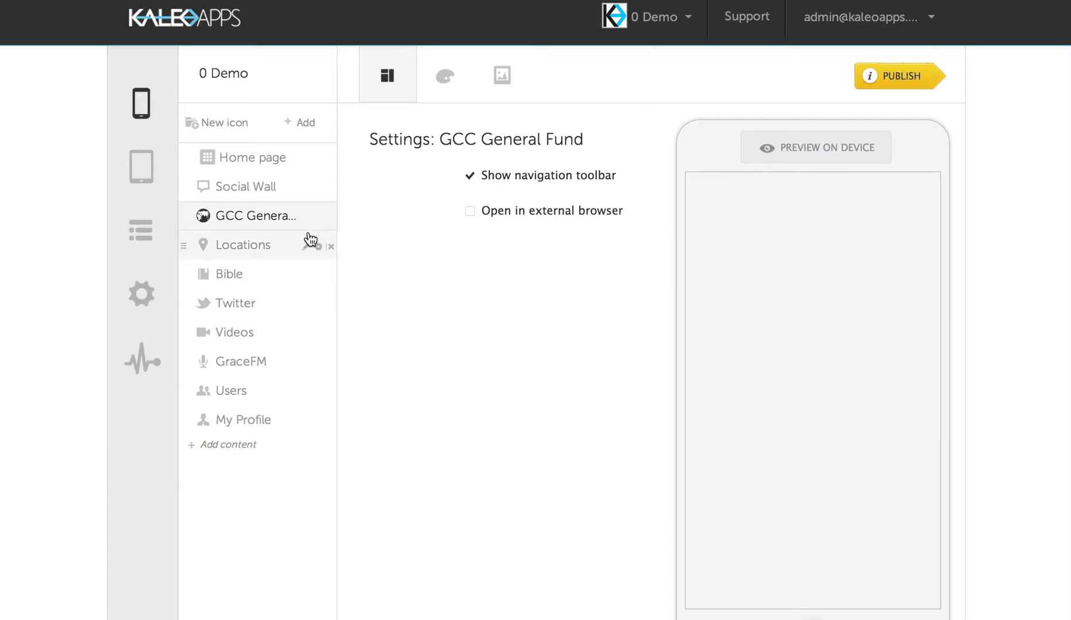
- Create a new menu icon titled Give with the gift box symbol and save it
click(208, 123)
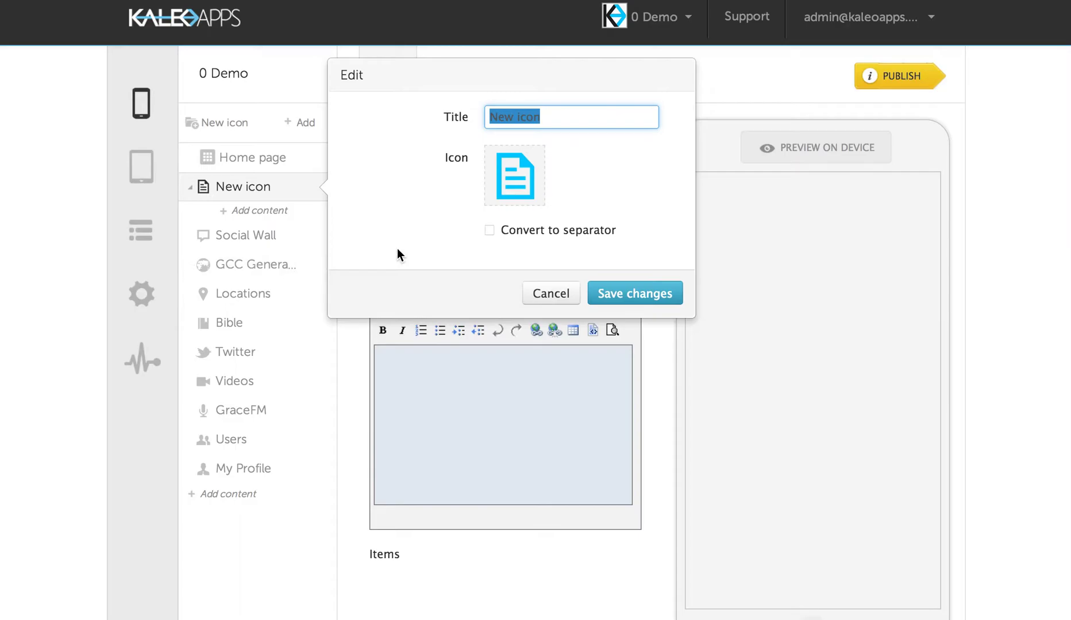
text(Give)
click(507, 207)
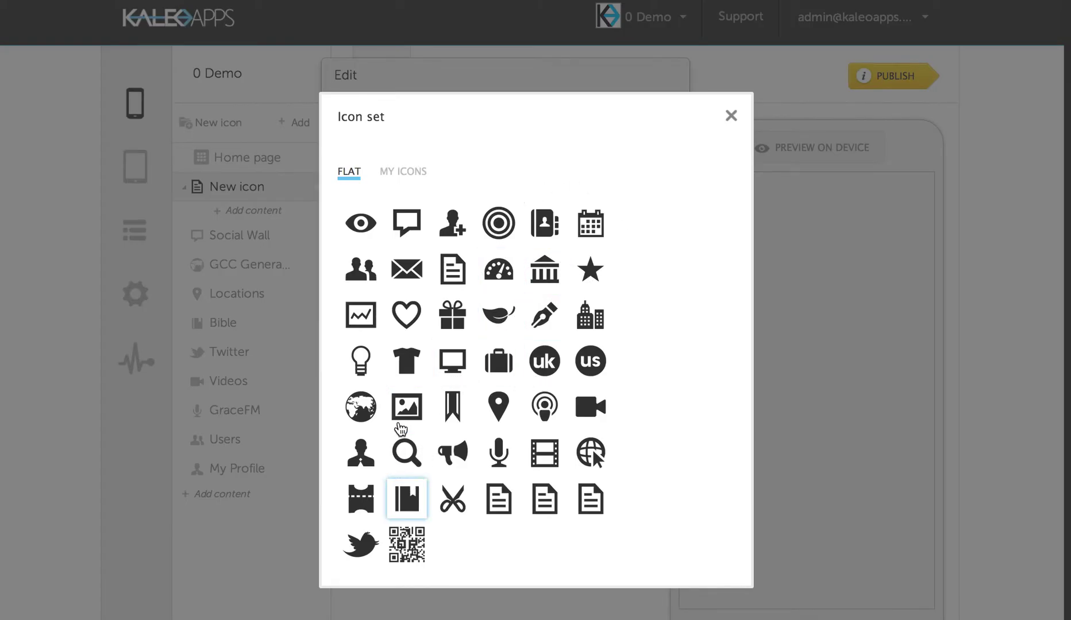
click(453, 315)
click(635, 295)
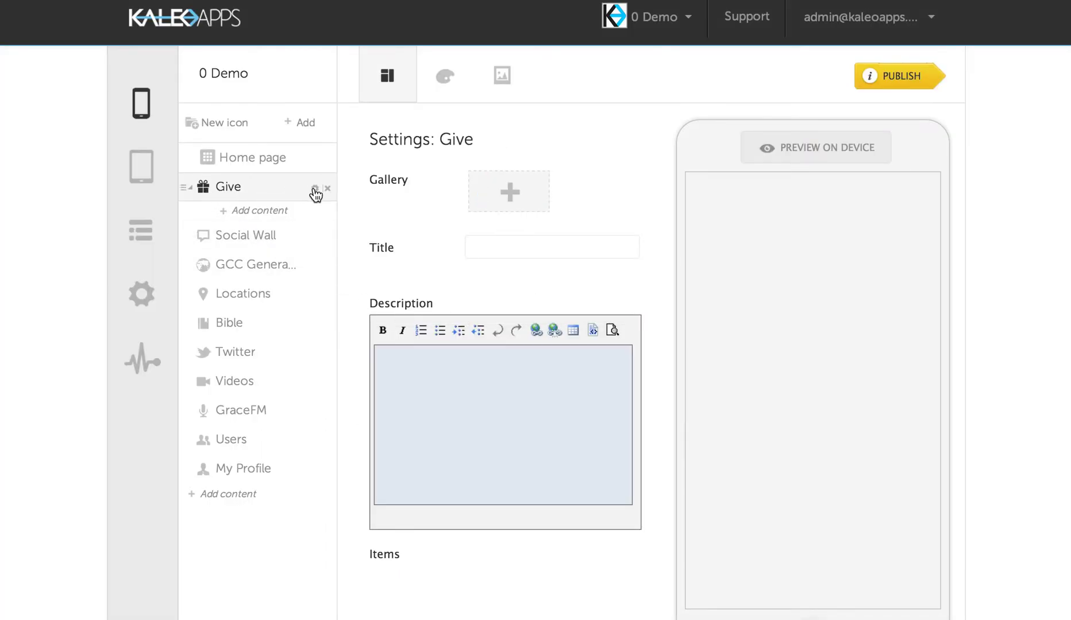
- Move GCC General Fund under the Give icon and add GCC Missions and GCC Youth beneath it
click(222, 271)
drag(223, 271, 294, 210)
click(254, 232)
scroll(428, 327, down, 1)
drag(425, 385, 265, 183)
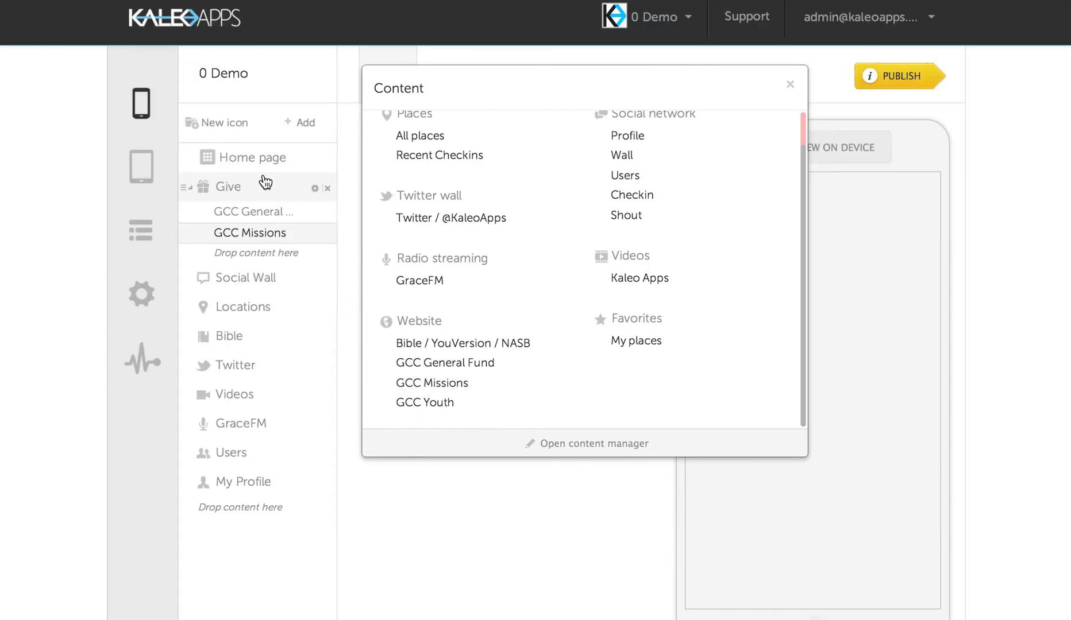
drag(433, 401, 271, 254)
click(790, 85)
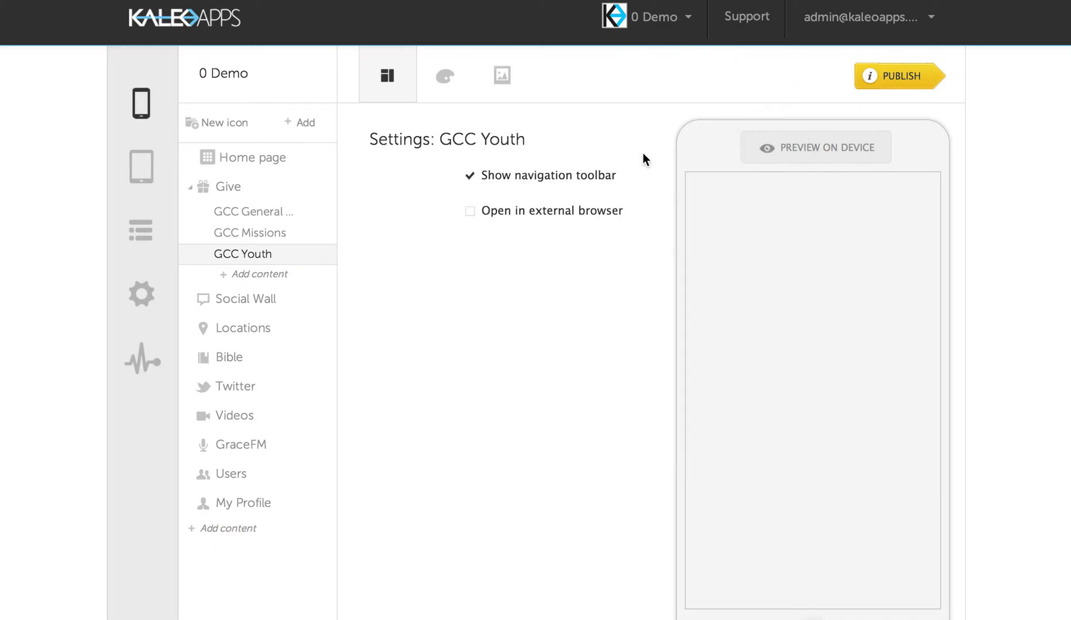
- Review the Give page's settings, including its display style, gallery, title, description and the images and titles of its items
click(257, 195)
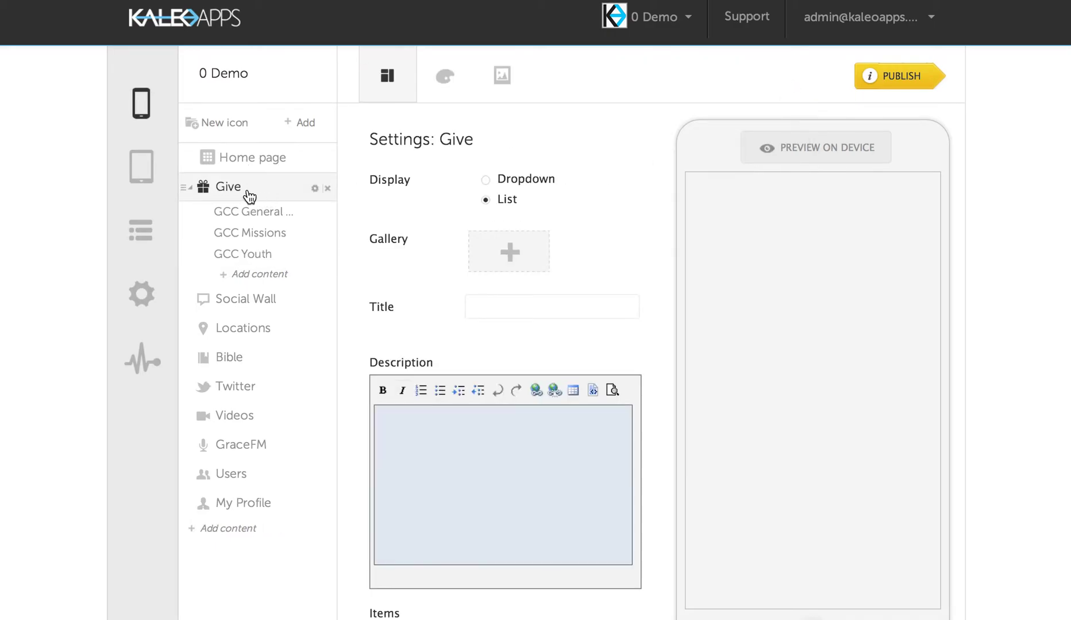
scroll(362, 215, down, 5)
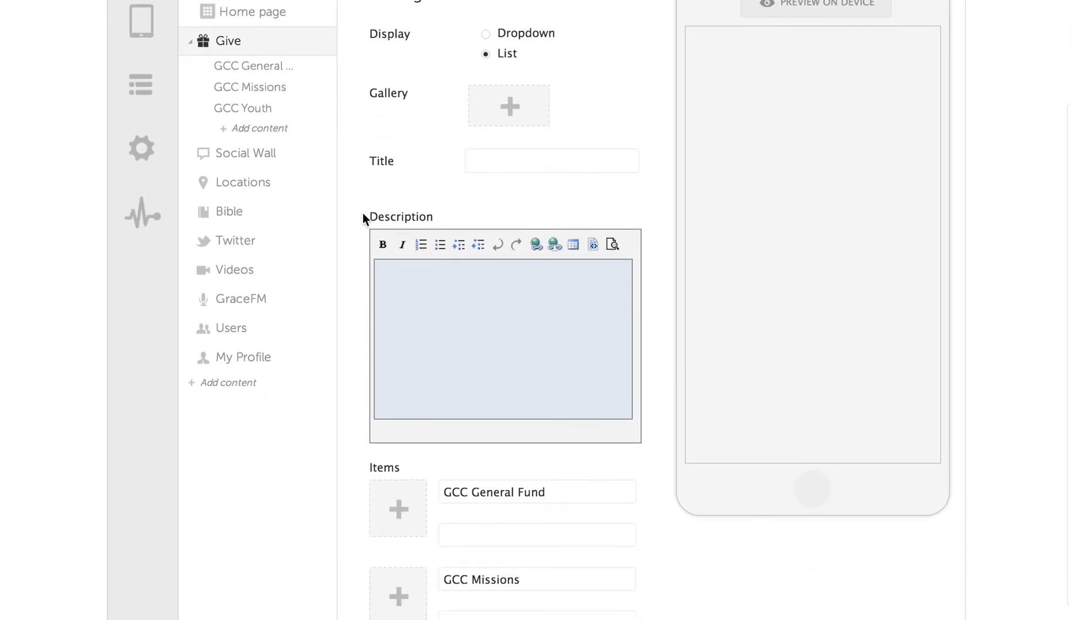
scroll(362, 213, down, 3)
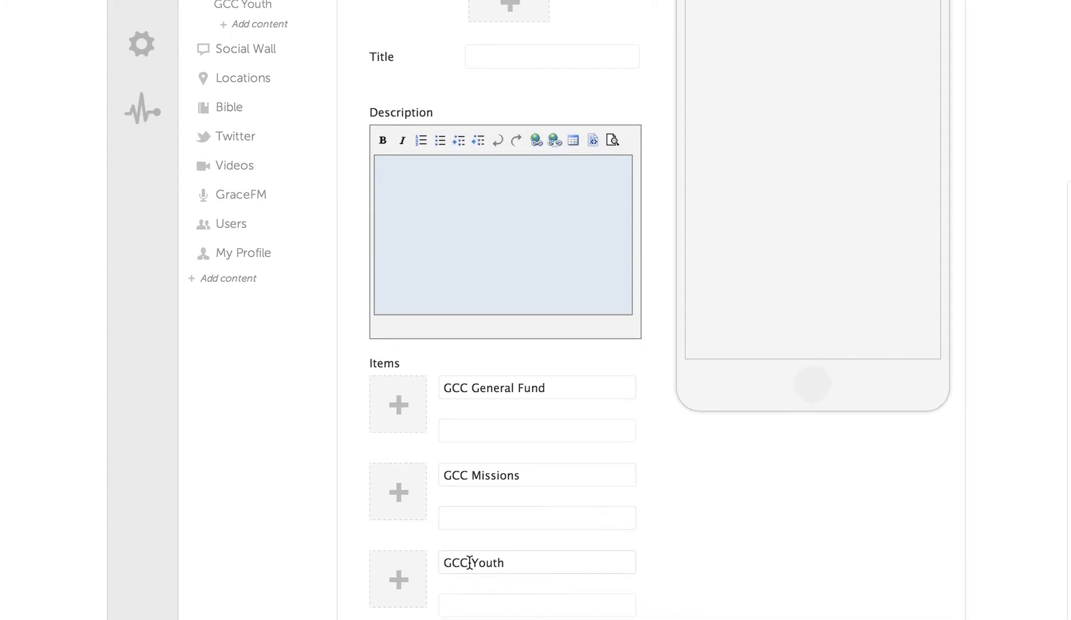
scroll(362, 334, up, 8)
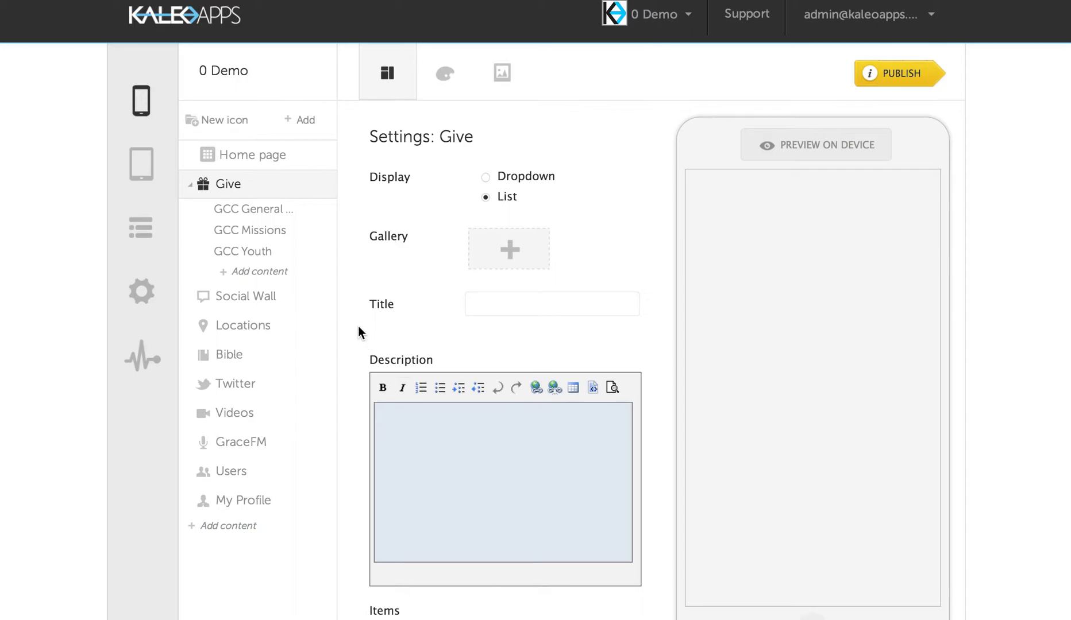
scroll(404, 212, down, 1)
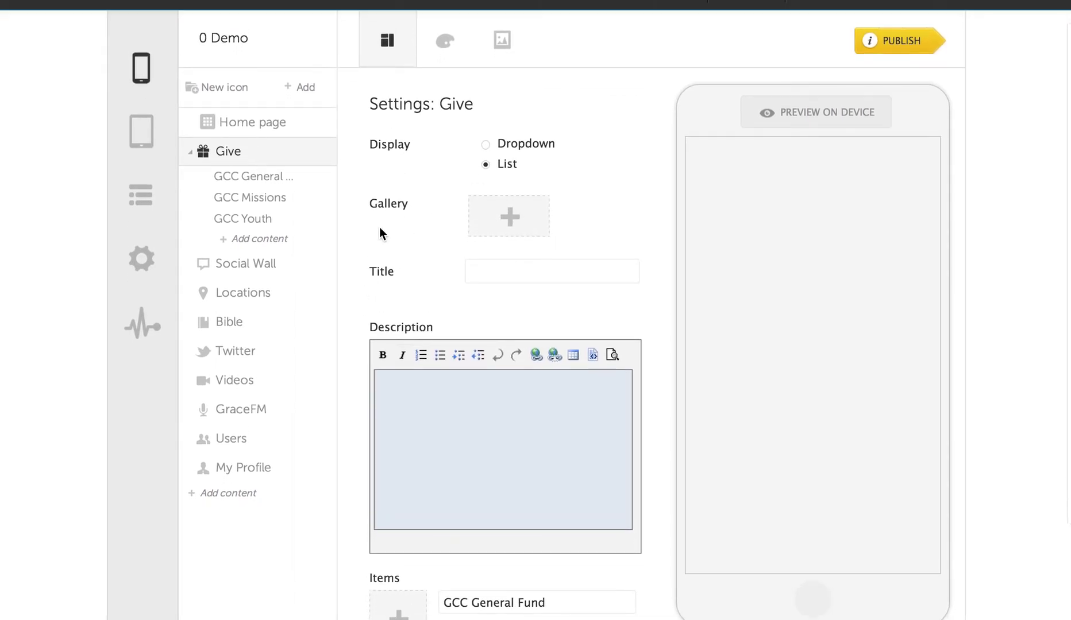
scroll(389, 255, down, 1)
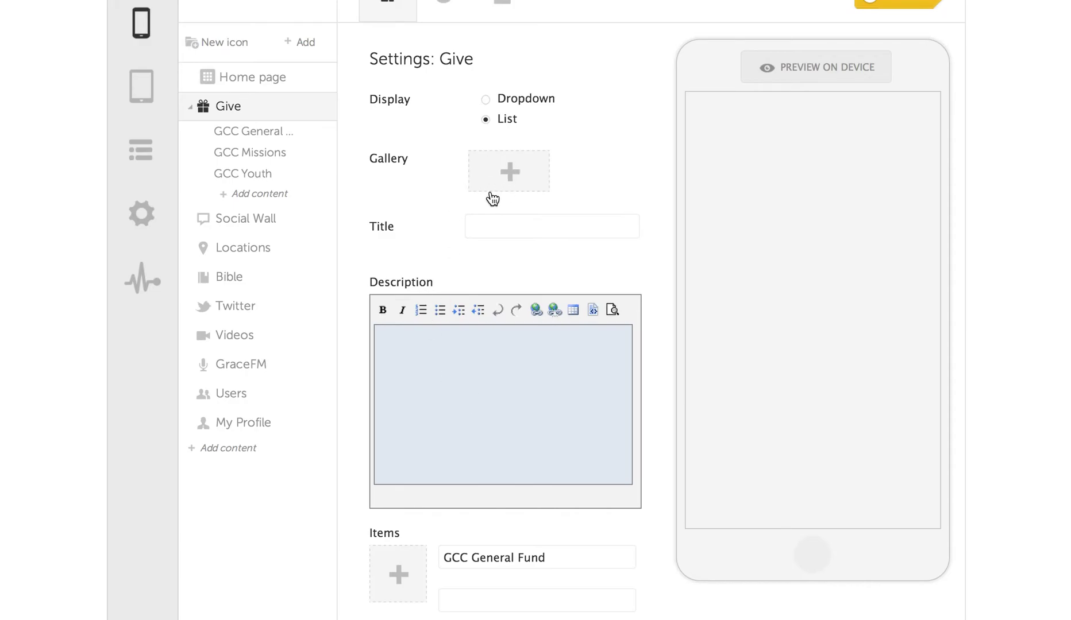
scroll(371, 201, down, 5)
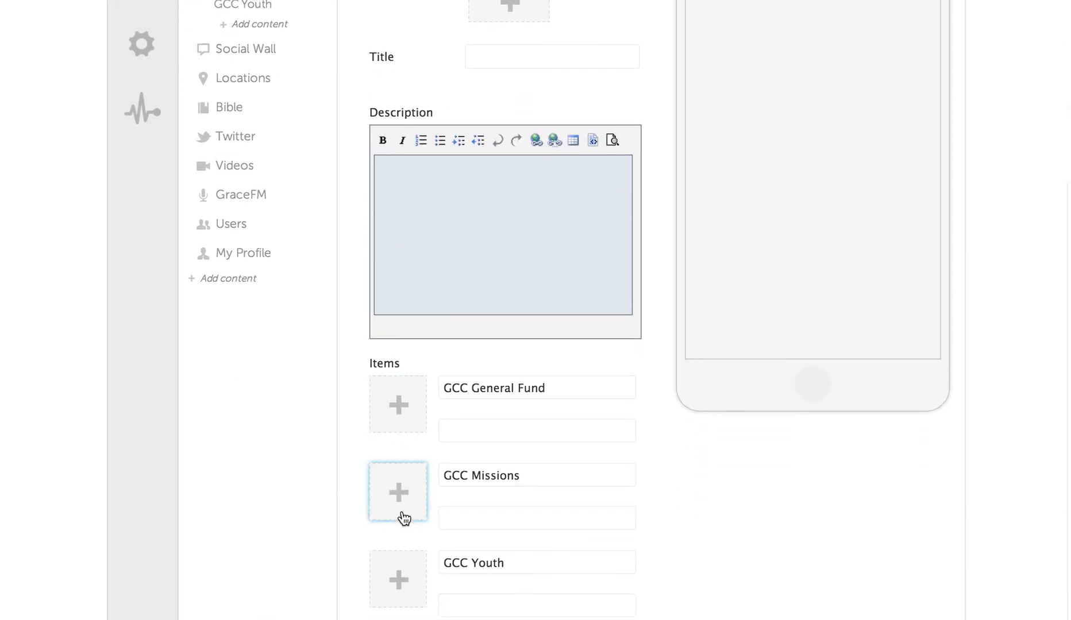
scroll(341, 297, up, 6)
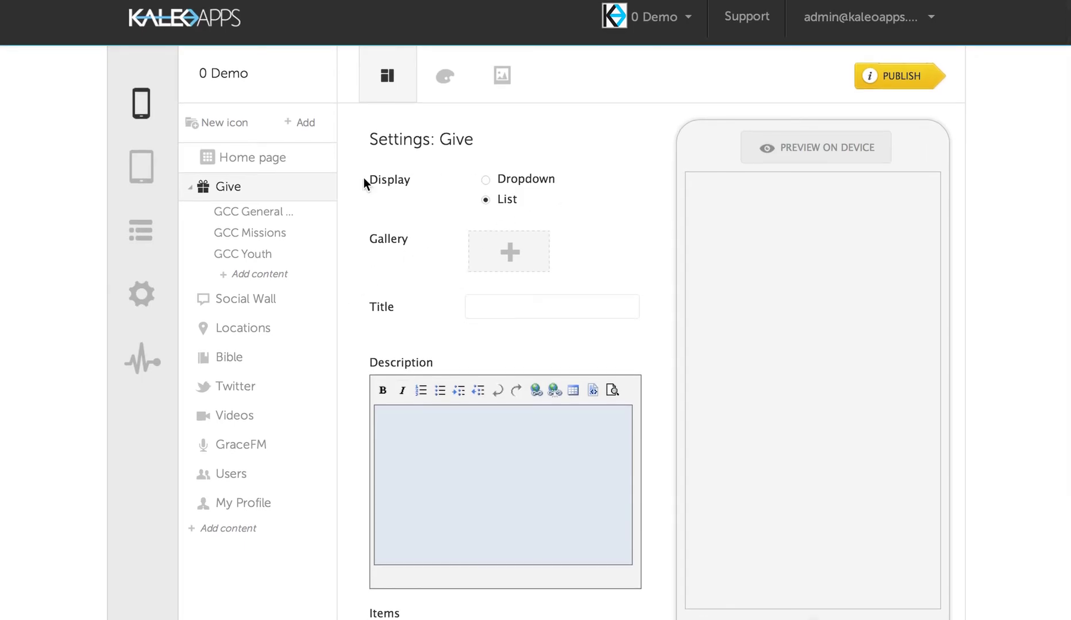
mouse_move(904, 80)
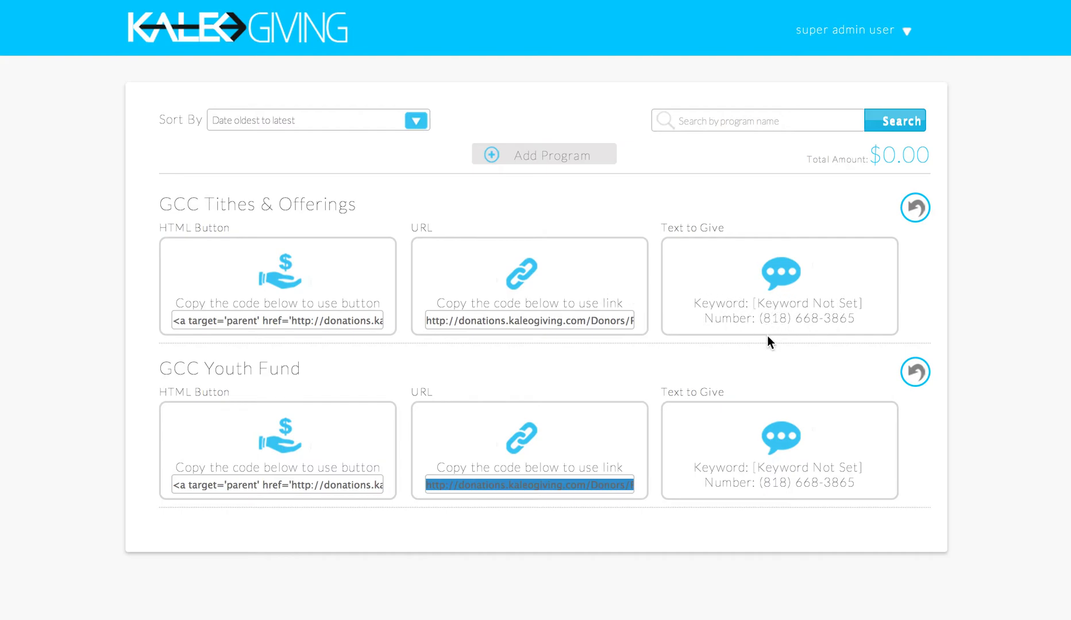
- In Kaleo Giving, inspect the Text to Give keyword and number of GCC Tithes & Offerings and return both programs to their summaries
mouse_move(753, 303)
mouse_down()
mouse_move(860, 303)
mouse_move(765, 303)
mouse_up()
click(860, 302)
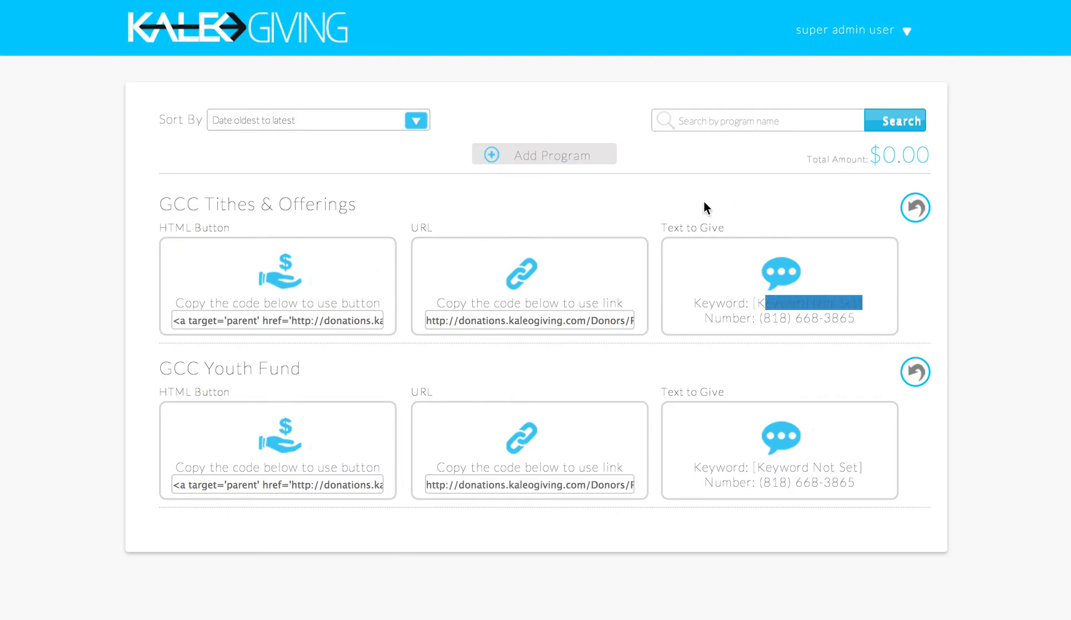
click(776, 301)
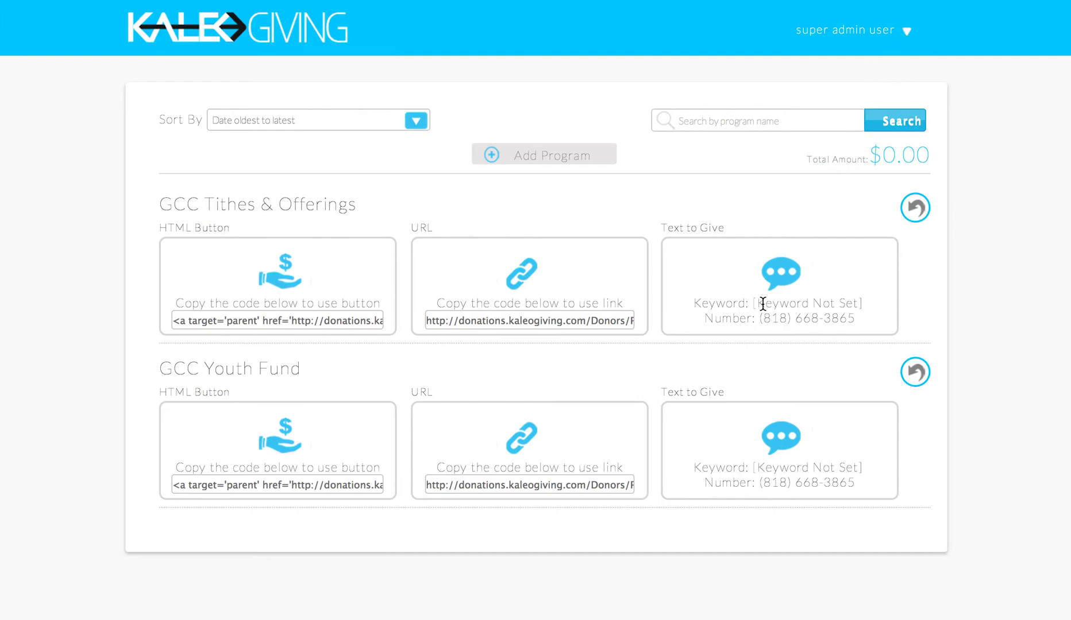
drag(760, 319, 855, 321)
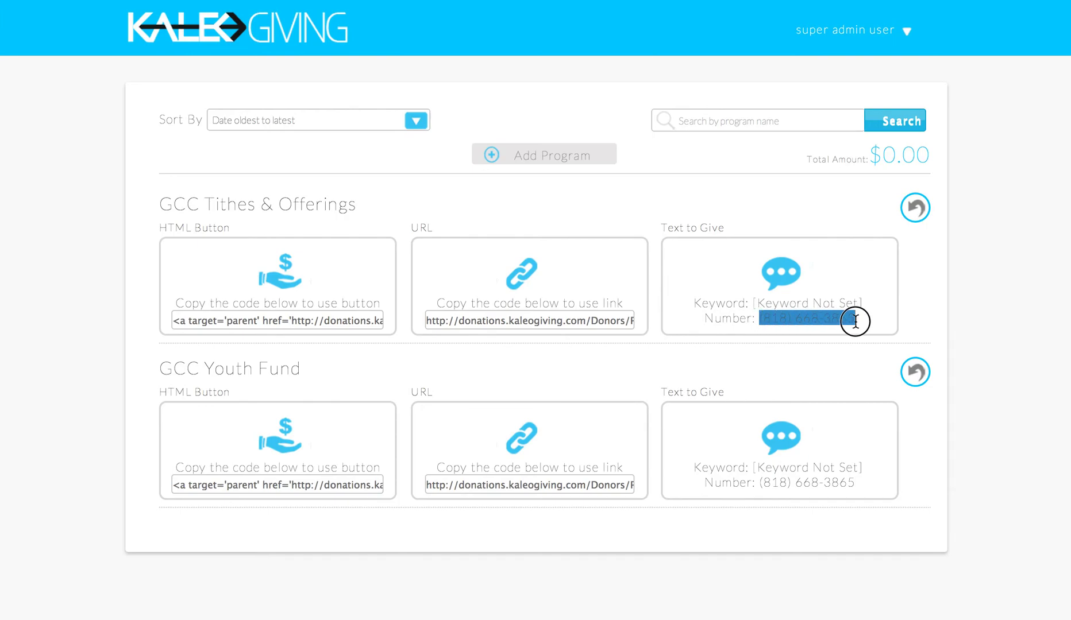
click(856, 321)
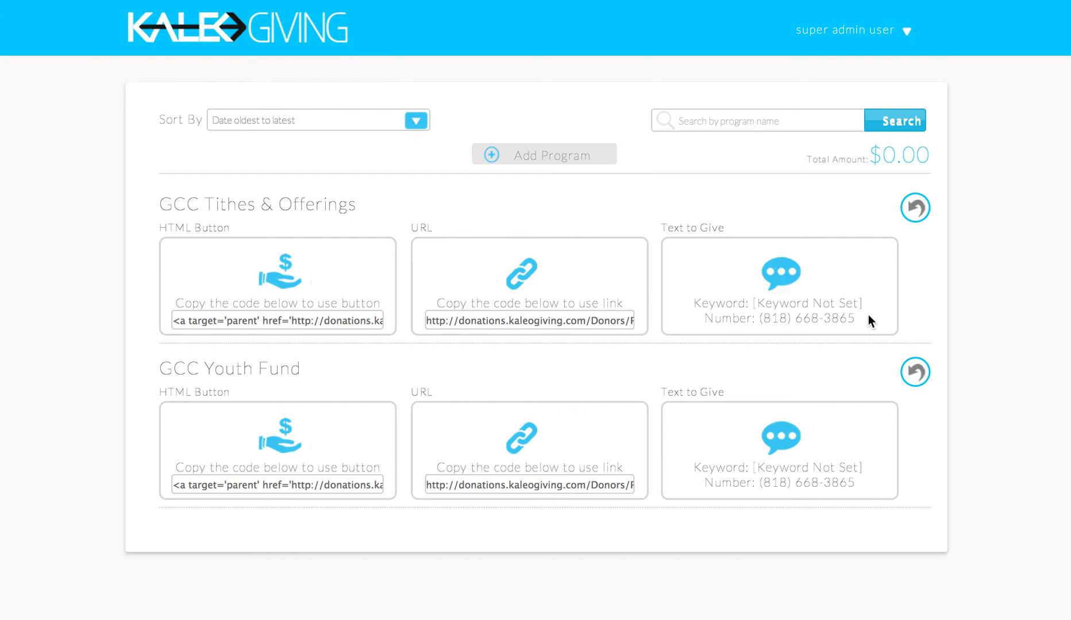
click(915, 208)
click(915, 372)
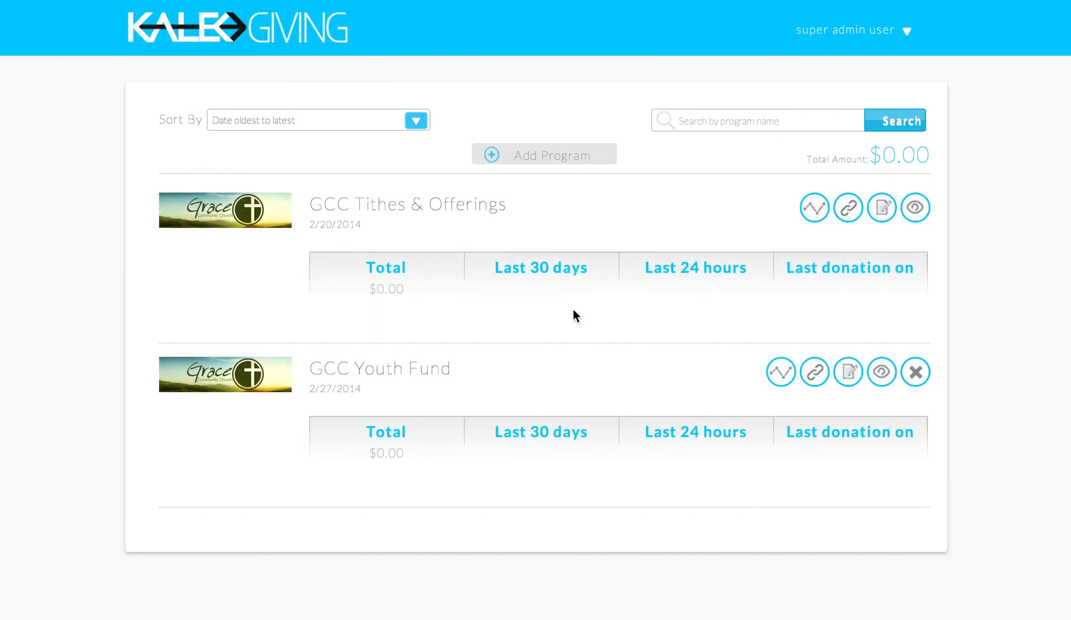